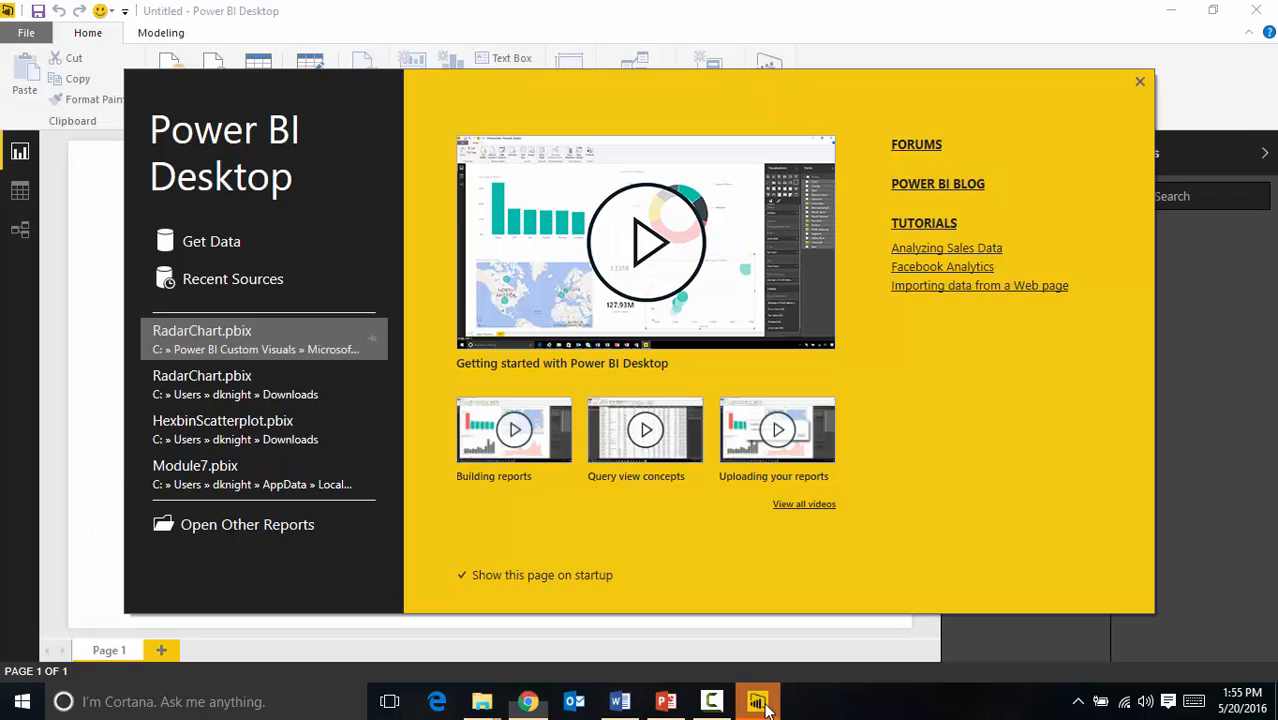
Dismiss the start page, begin an Excel data import and browse to the Data folder inside Power BI Custom Visuals on Local Disk (C:)
{"action": "left_click", "coordinate": [1137, 82]}
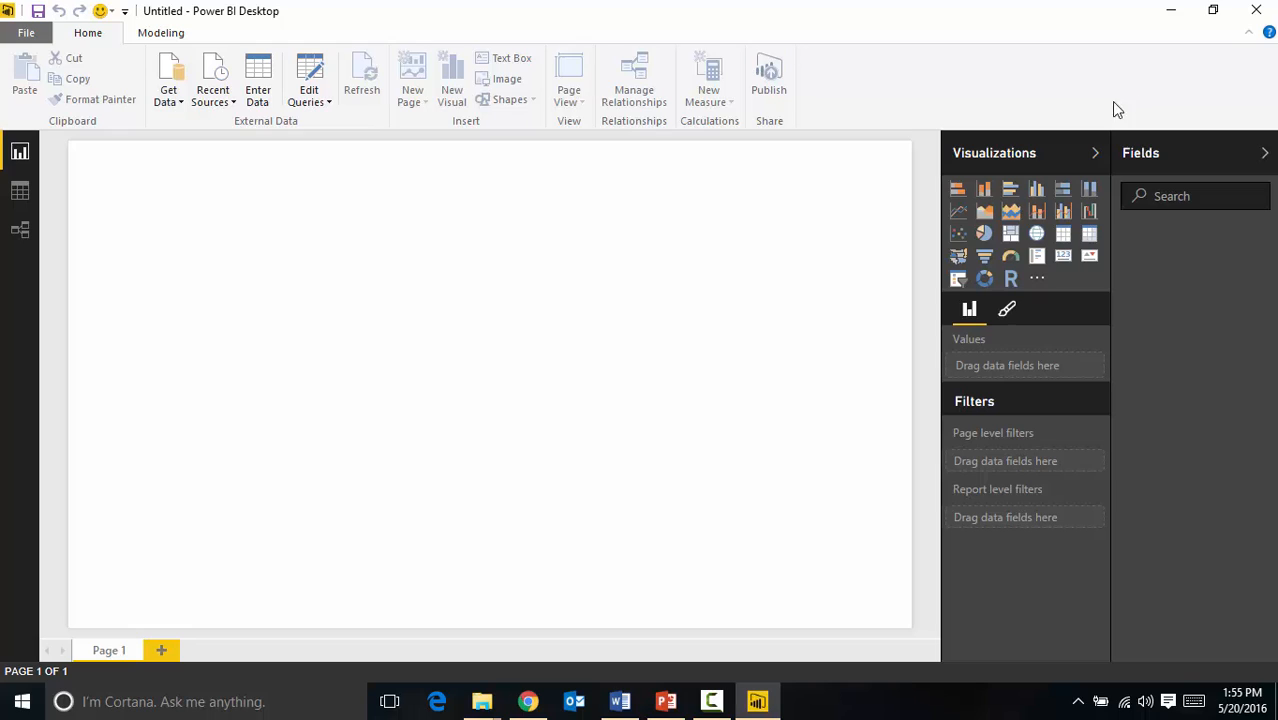
{"action": "left_click", "coordinate": [161, 102]}
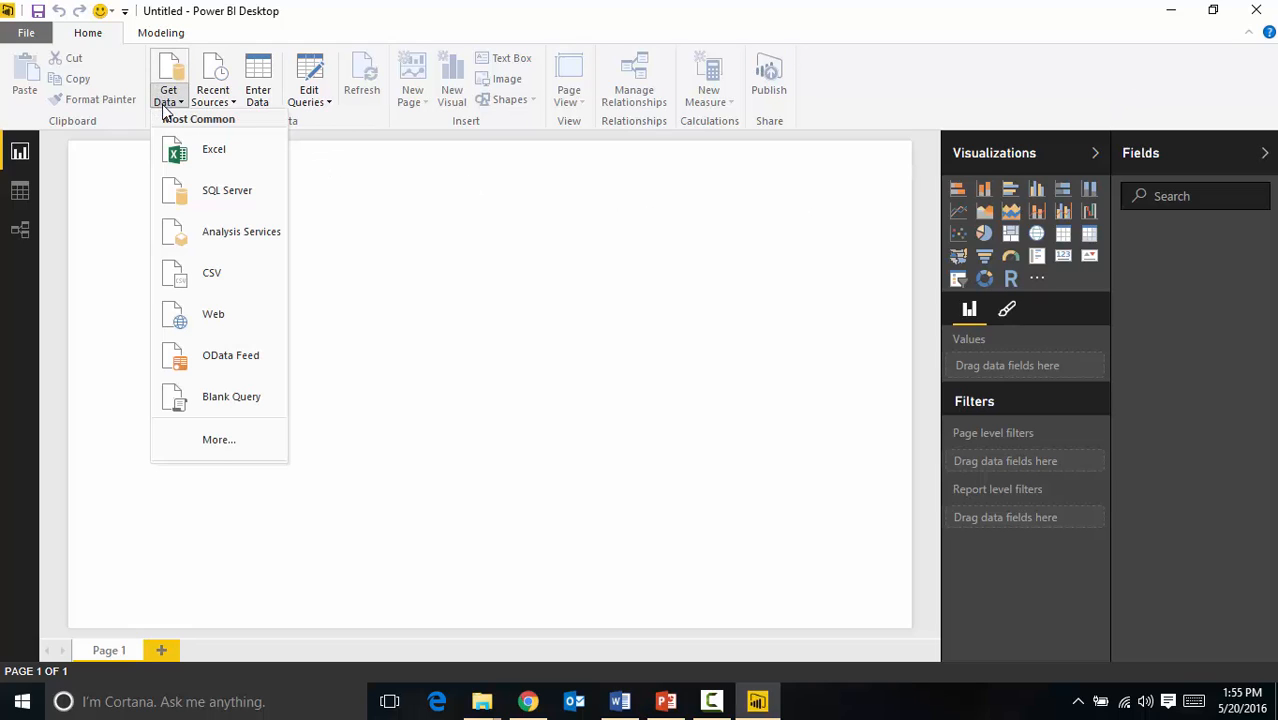
{"action": "left_click", "coordinate": [218, 158]}
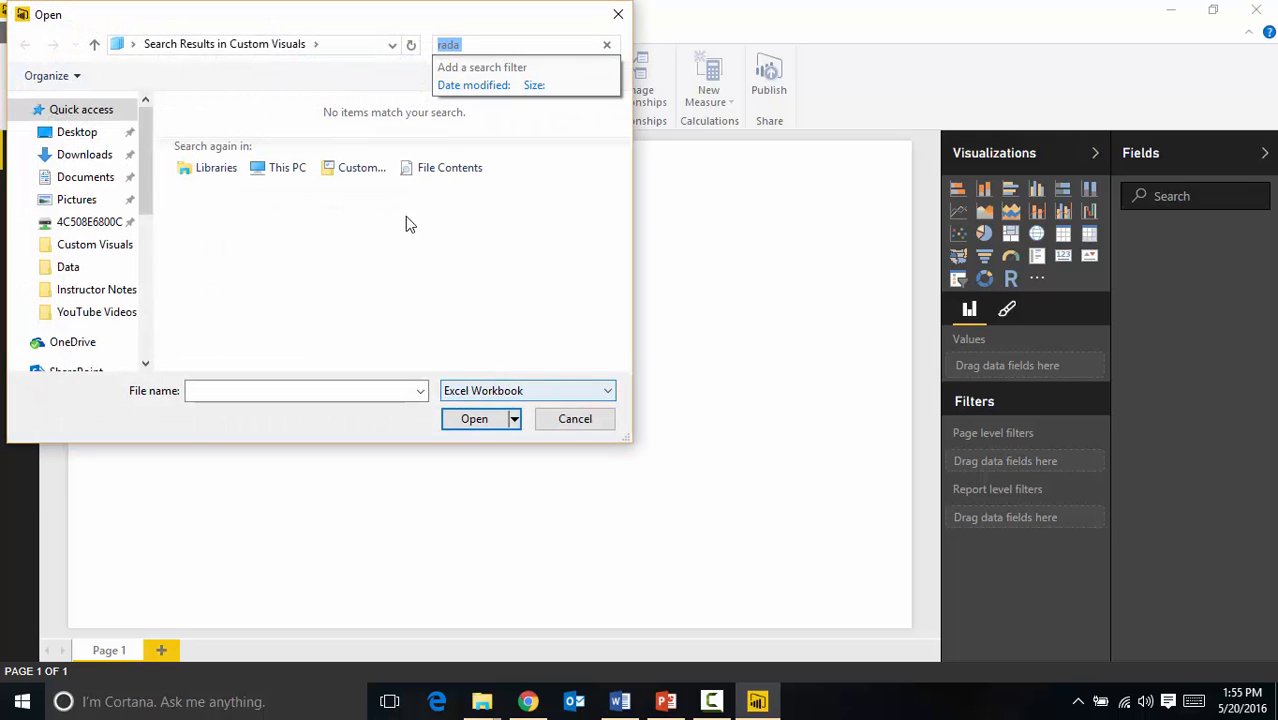
{"action": "left_click", "coordinate": [145, 251]}
{"action": "left_click", "coordinate": [114, 265]}
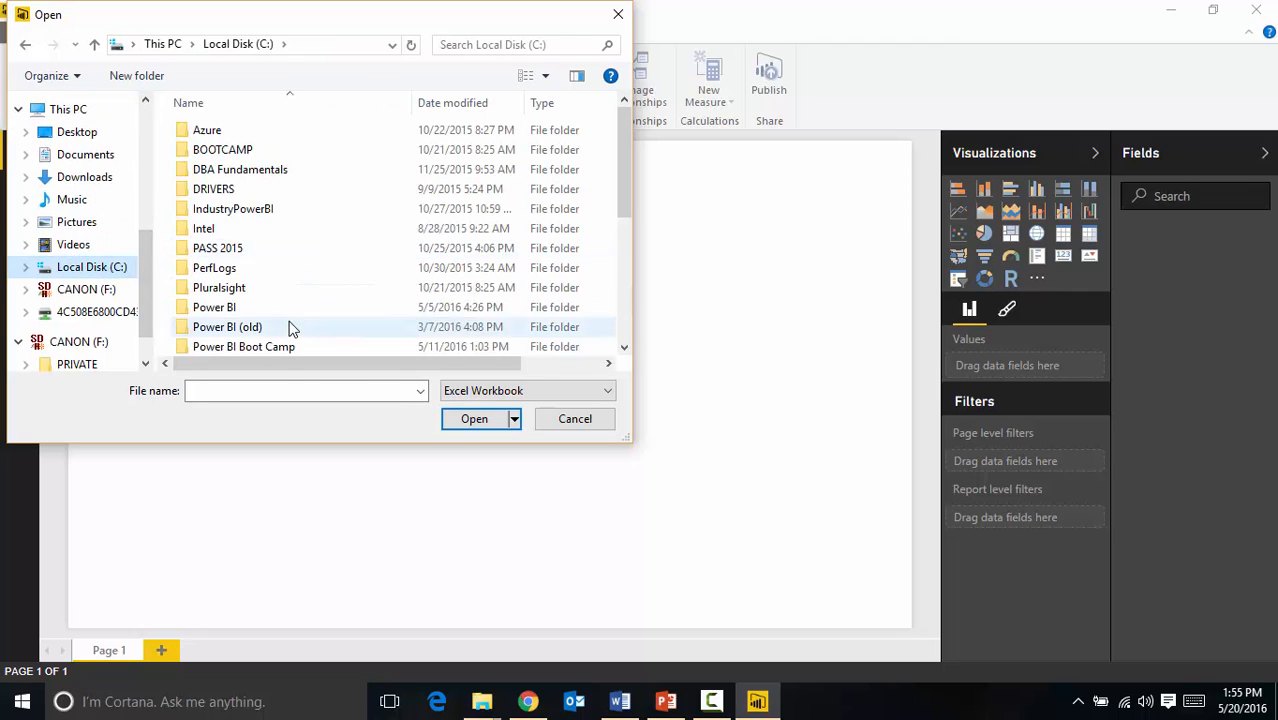
{"action": "scroll", "coordinate": [286, 310], "scroll_direction": "down", "scroll_amount": 2}
{"action": "double_click", "coordinate": [284, 268]}
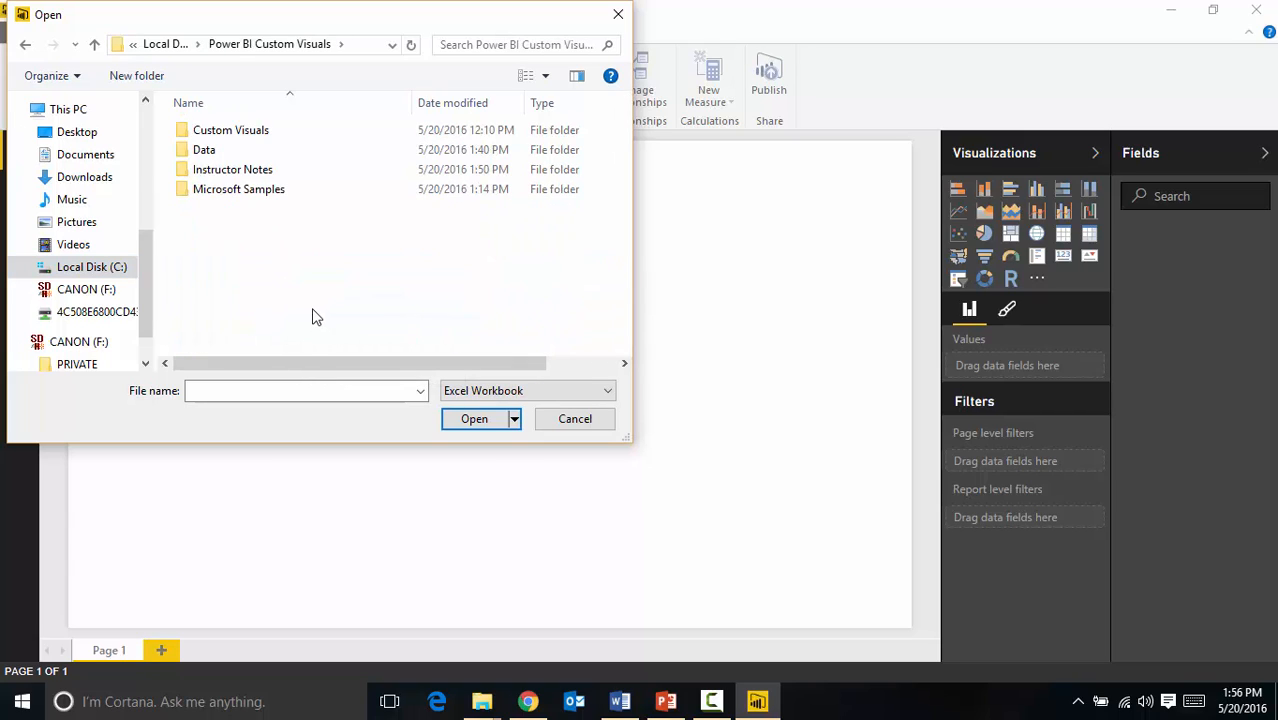
{"action": "double_click", "coordinate": [220, 151]}
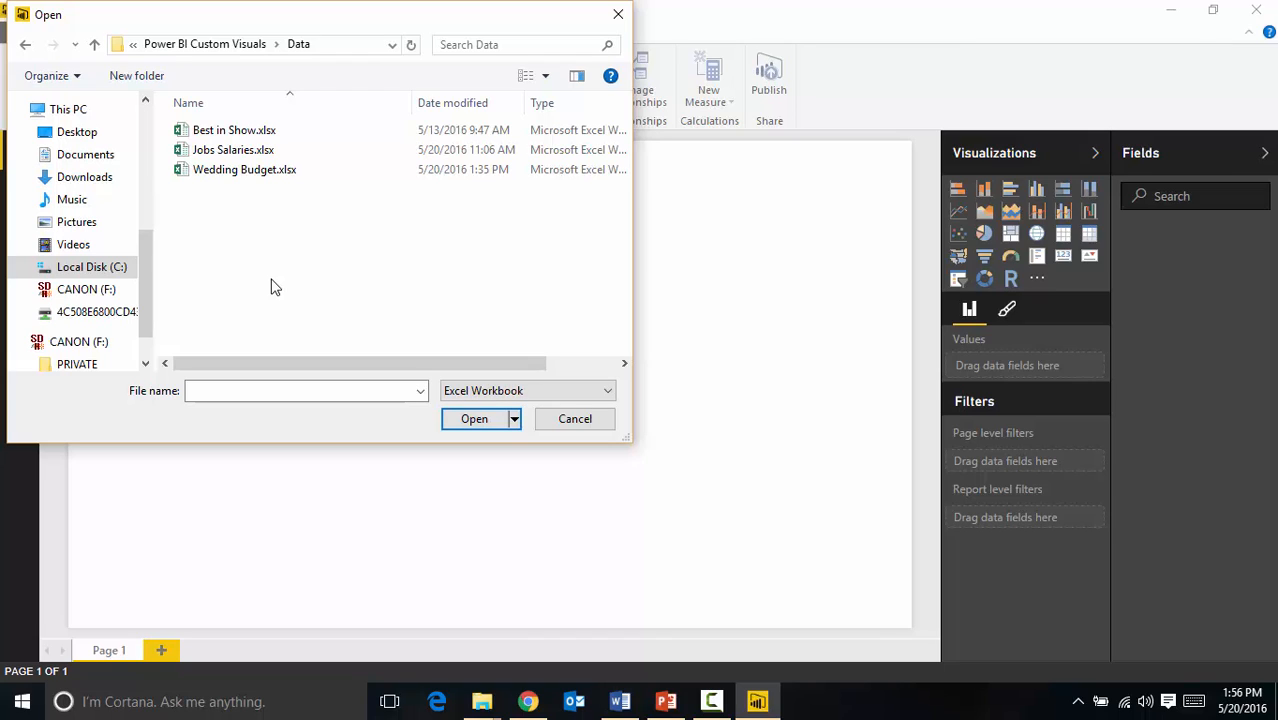
Open Wedding Budget.xlsx and load its Expenses table into the report
{"action": "double_click", "coordinate": [224, 171]}
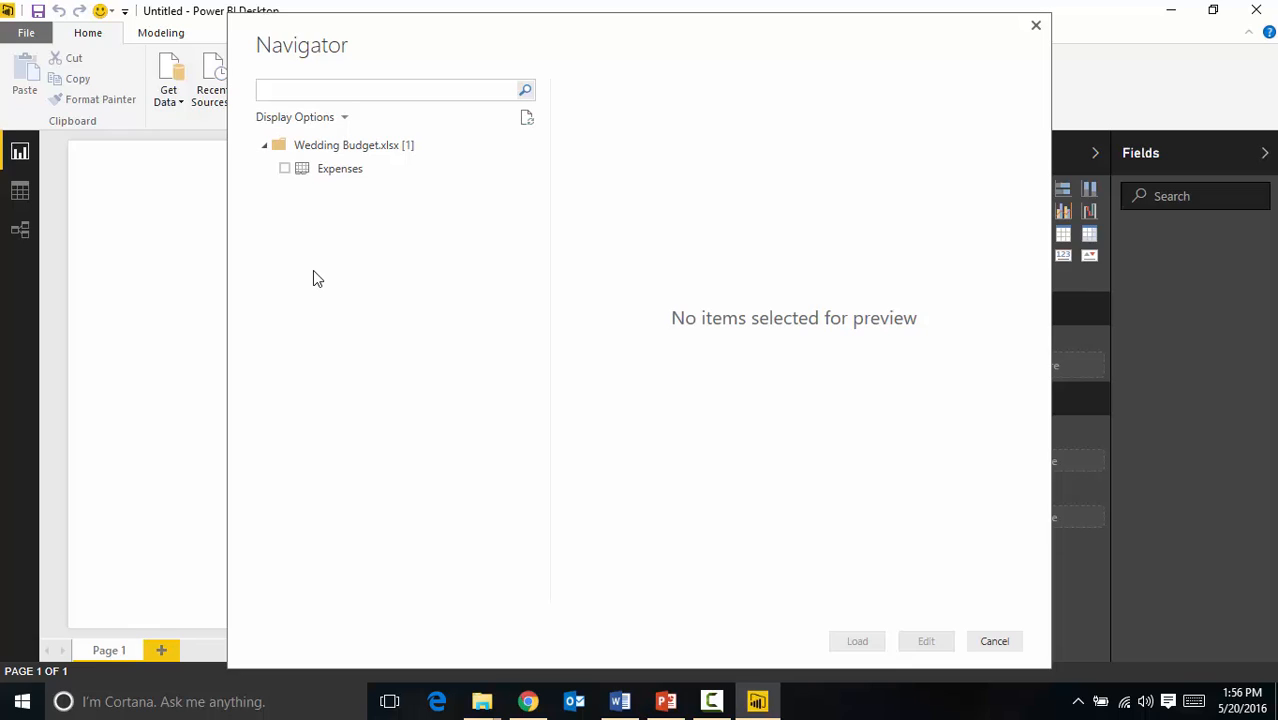
{"action": "left_click", "coordinate": [285, 169]}
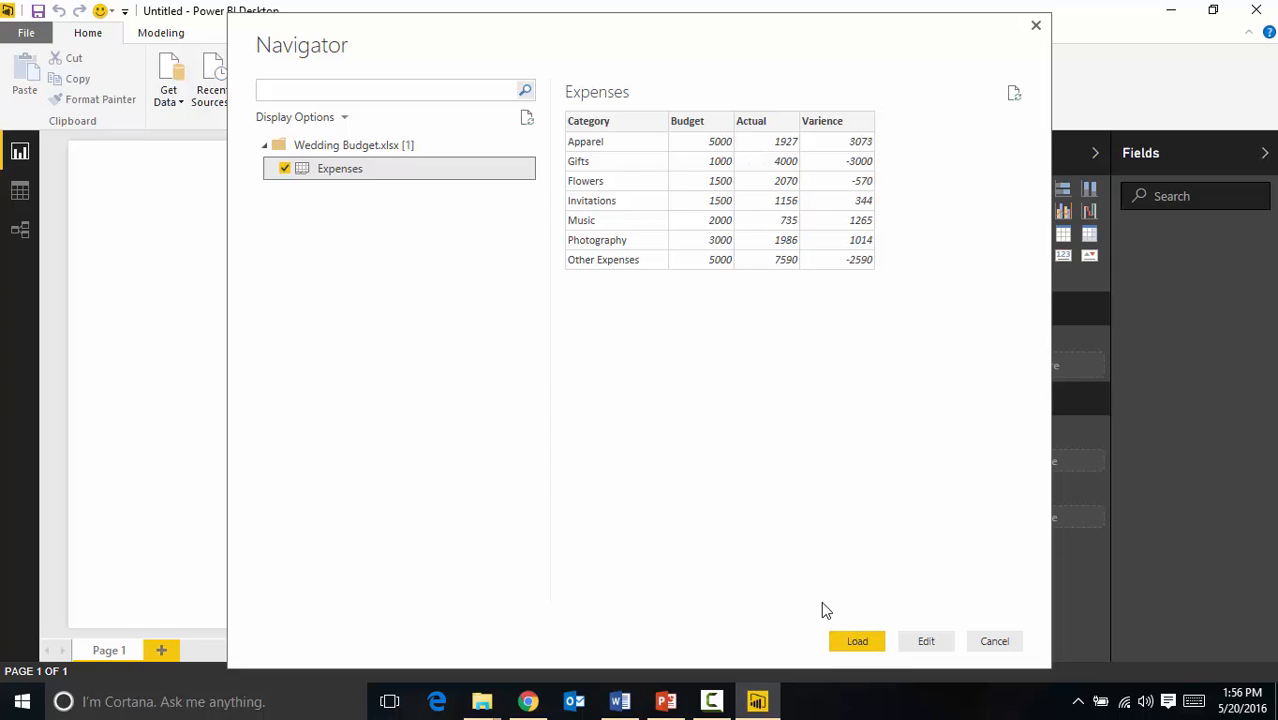
{"action": "left_click", "coordinate": [857, 643]}
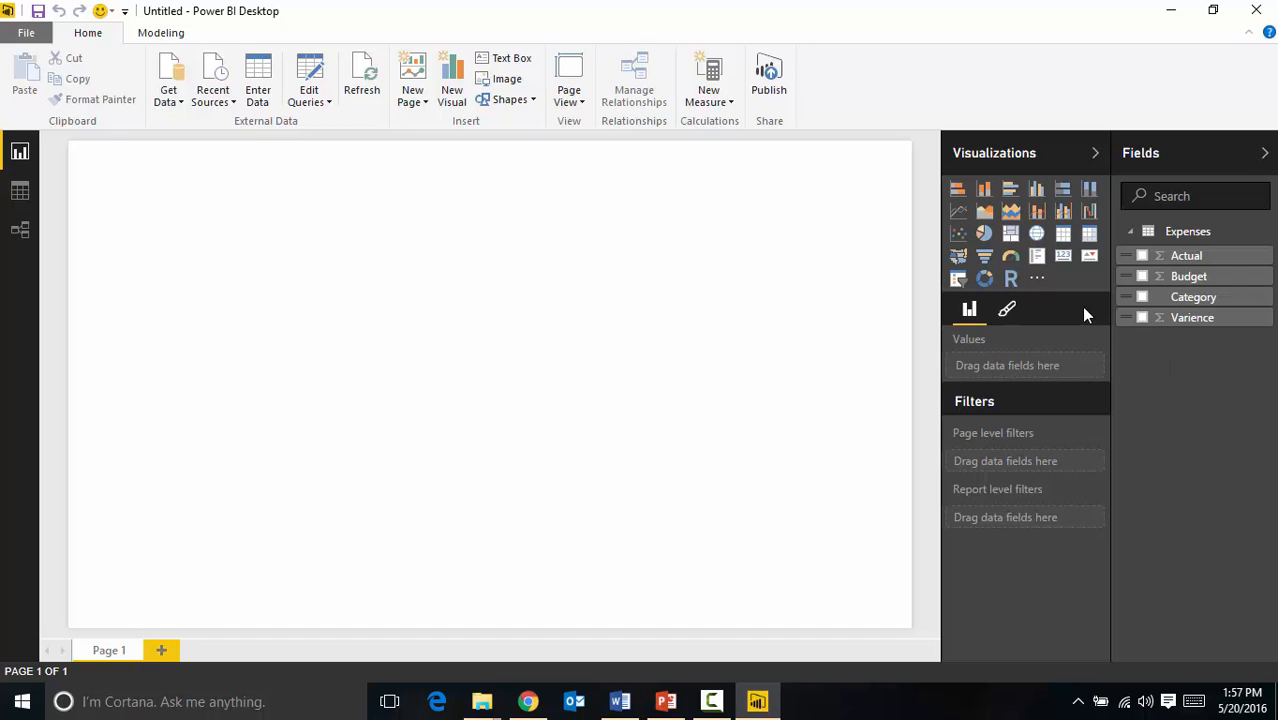
Import the custom visual RadarChart.0.4.4.pbiviz from the Custom Visuals folder inside Power BI Custom Visuals
{"action": "left_click", "coordinate": [1038, 281]}
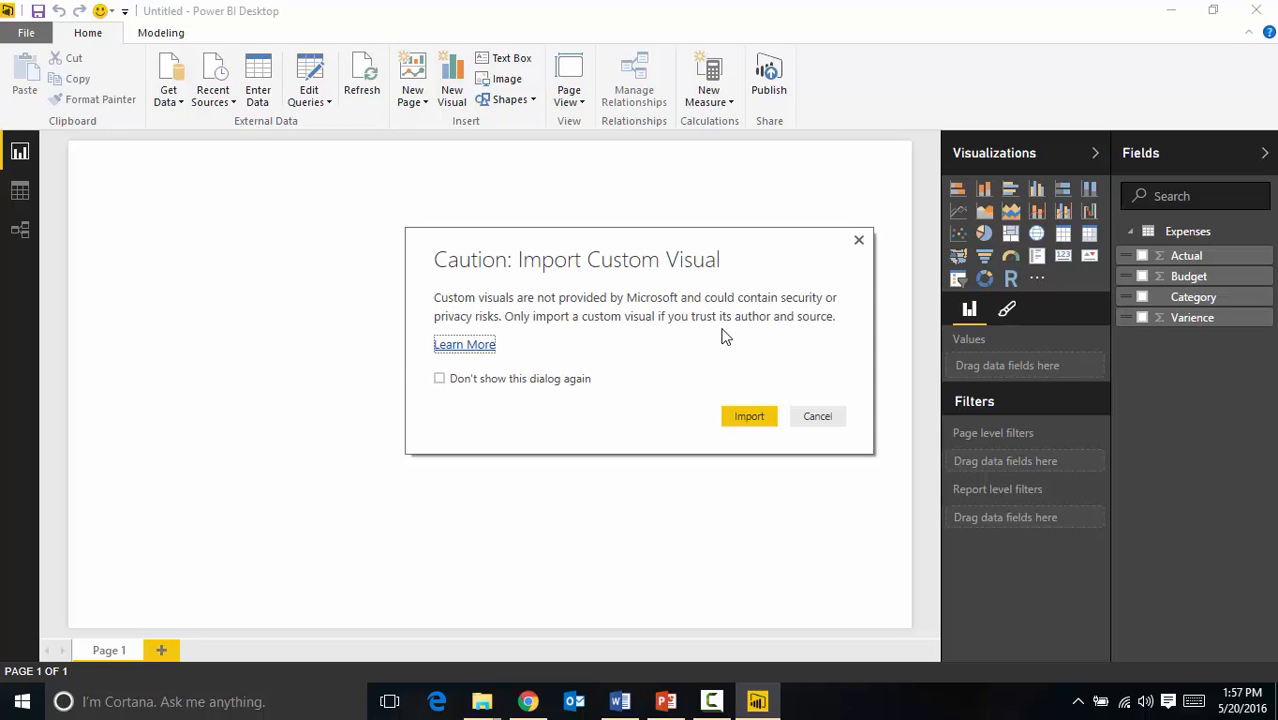
{"action": "left_click", "coordinate": [757, 418]}
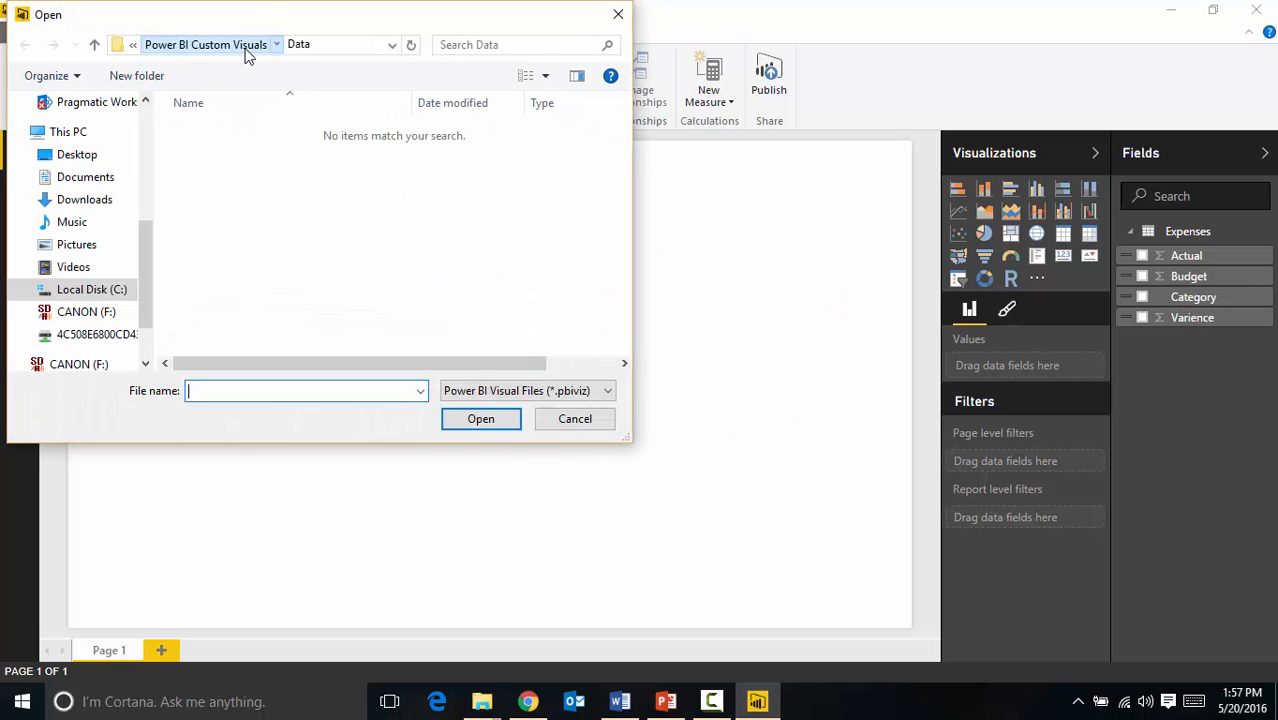
{"action": "left_click", "coordinate": [246, 46]}
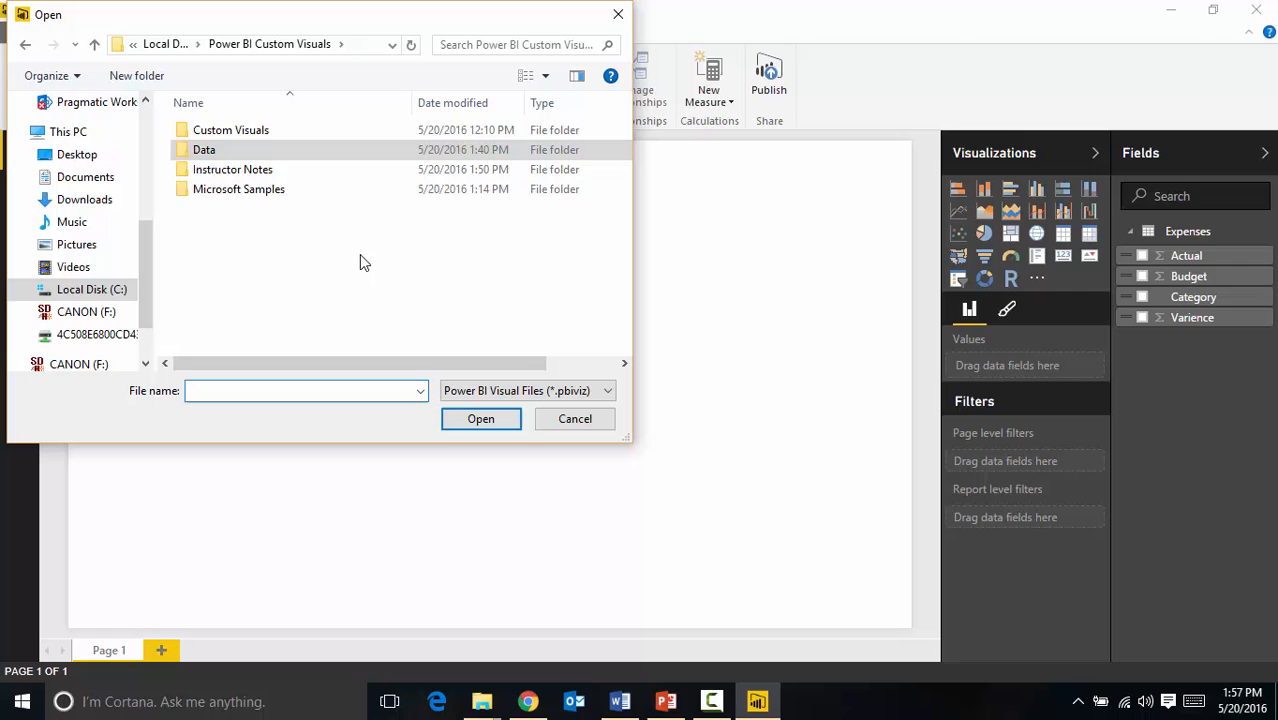
{"action": "left_click", "coordinate": [220, 135]}
{"action": "double_click", "coordinate": [220, 135]}
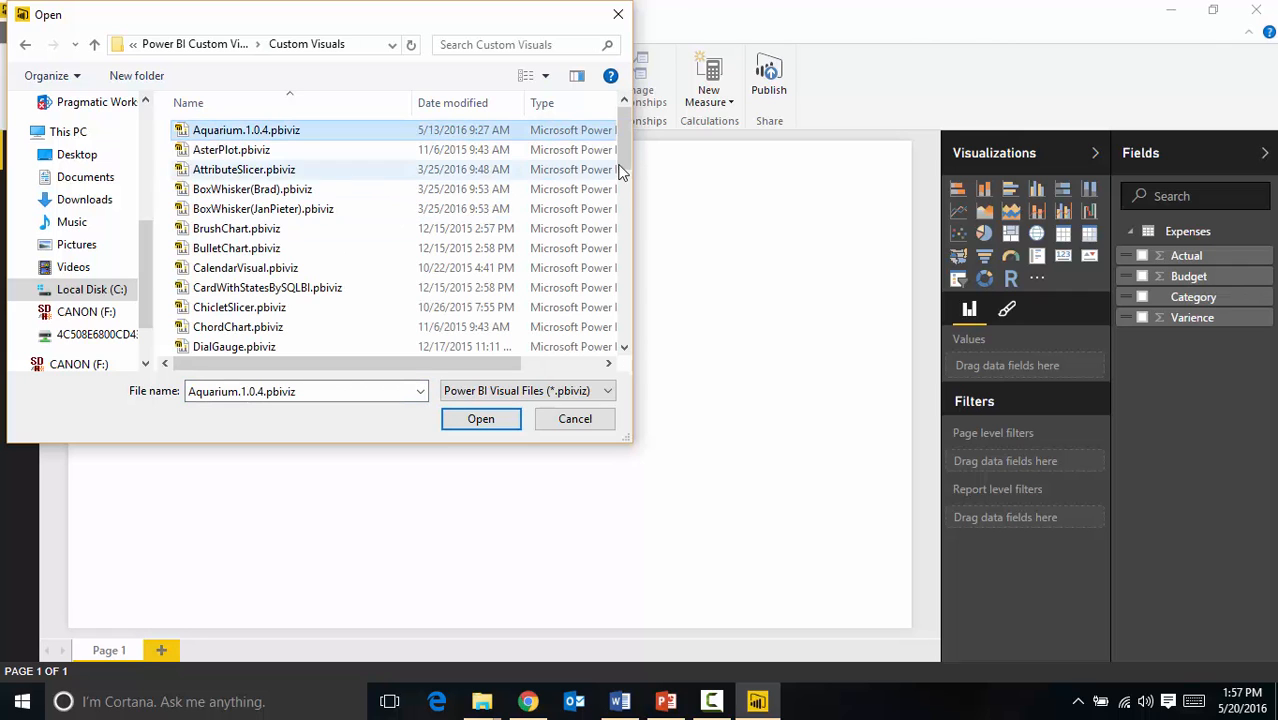
{"action": "scroll", "coordinate": [621, 165], "scroll_direction": "down", "scroll_amount": 1}
{"action": "left_click_drag", "start_coordinate": [621, 165], "coordinate": [591, 285]}
{"action": "left_click", "coordinate": [248, 218]}
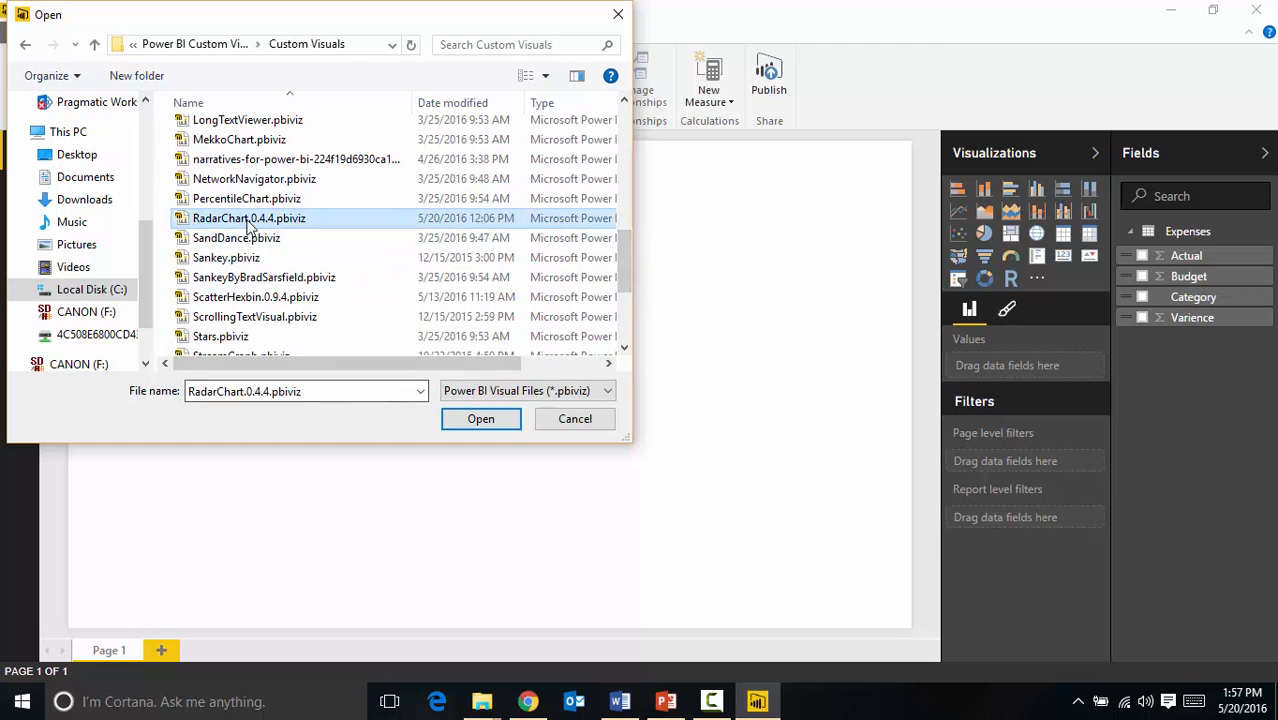
{"action": "left_click", "coordinate": [497, 422]}
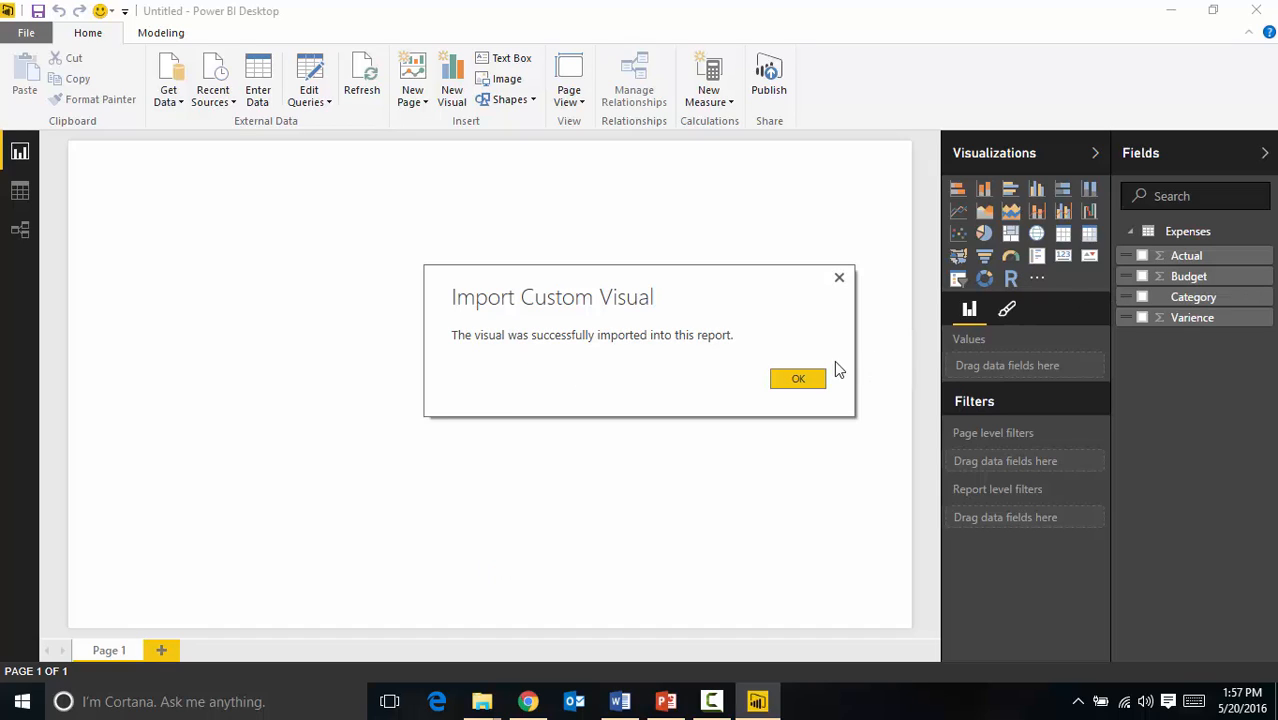
{"action": "left_click", "coordinate": [812, 378]}
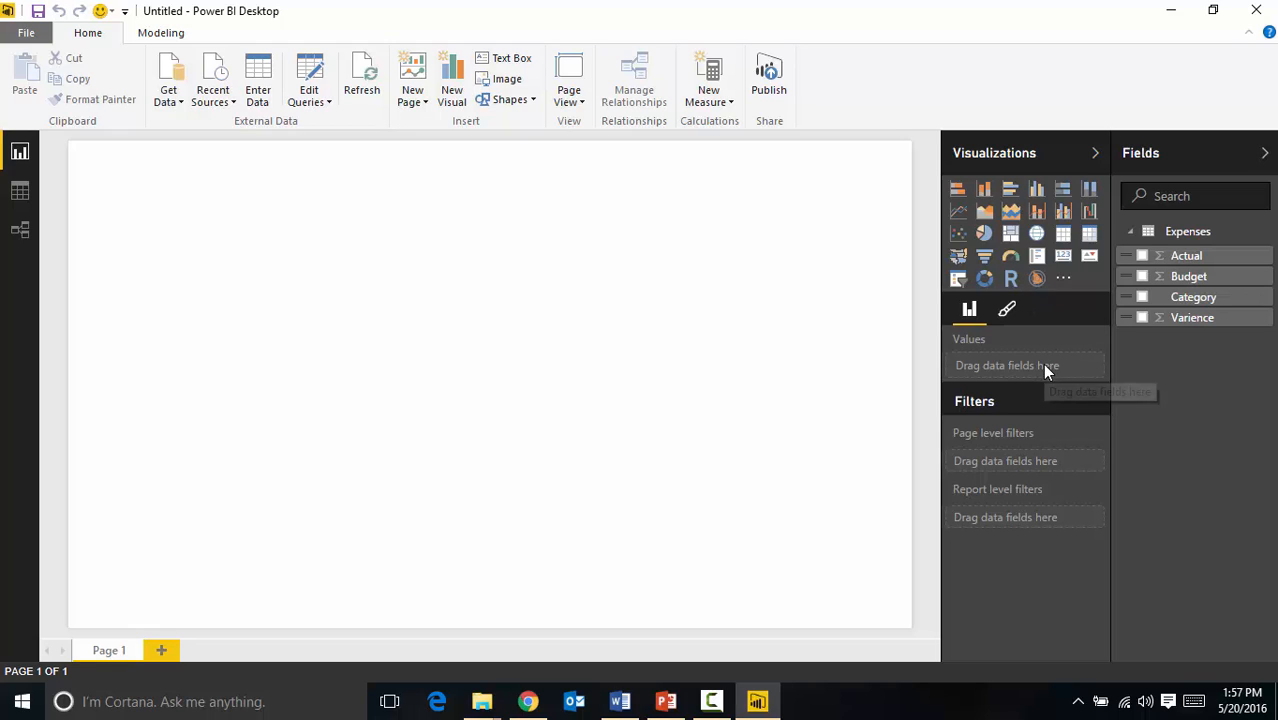
Add the imported radar chart visual to the report and enlarge it to fill the whole page
{"action": "left_click", "coordinate": [1037, 280]}
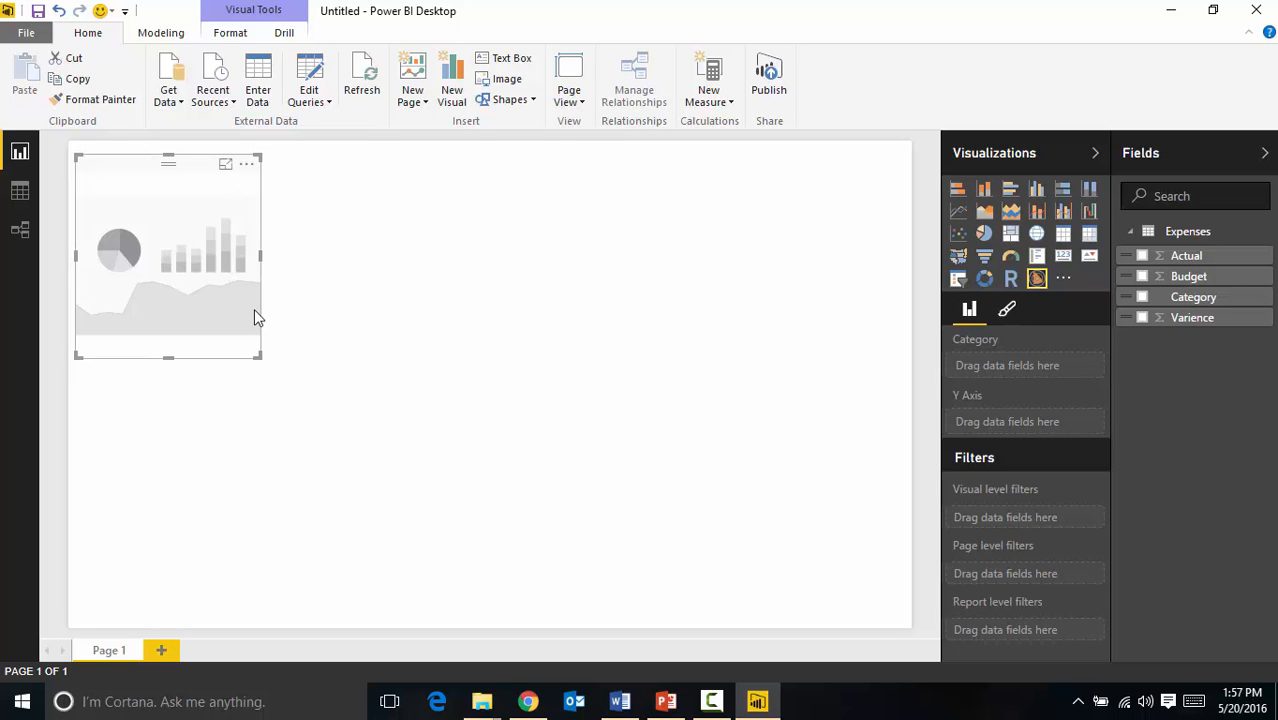
{"action": "left_click_drag", "start_coordinate": [260, 356], "coordinate": [910, 633]}
{"action": "left_click", "coordinate": [910, 633]}
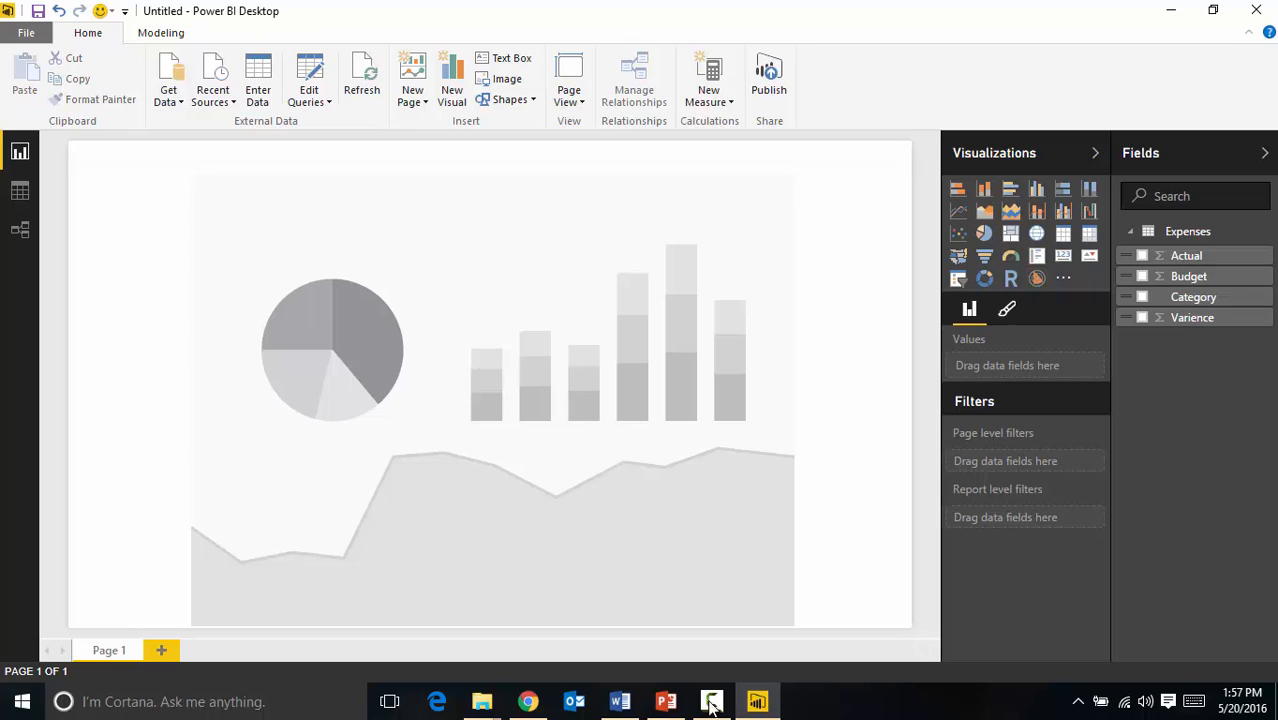
{"action": "left_click", "coordinate": [621, 704]}
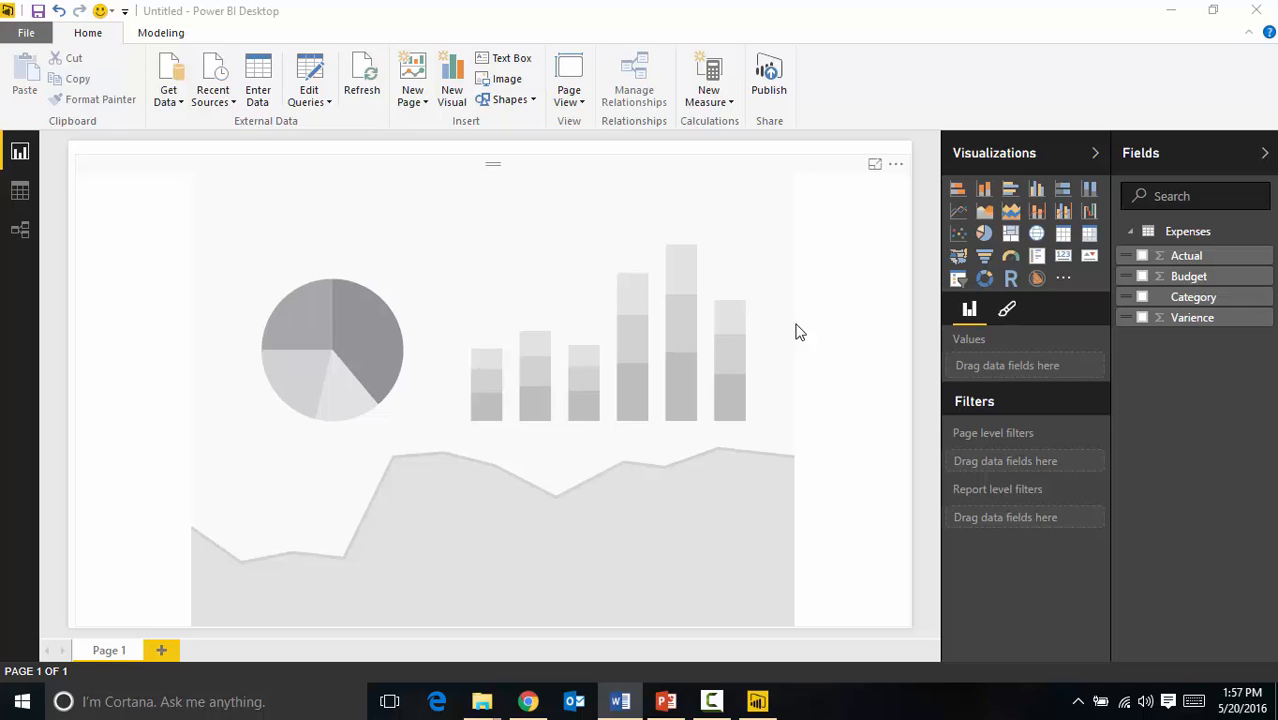
{"action": "left_click", "coordinate": [1142, 297]}
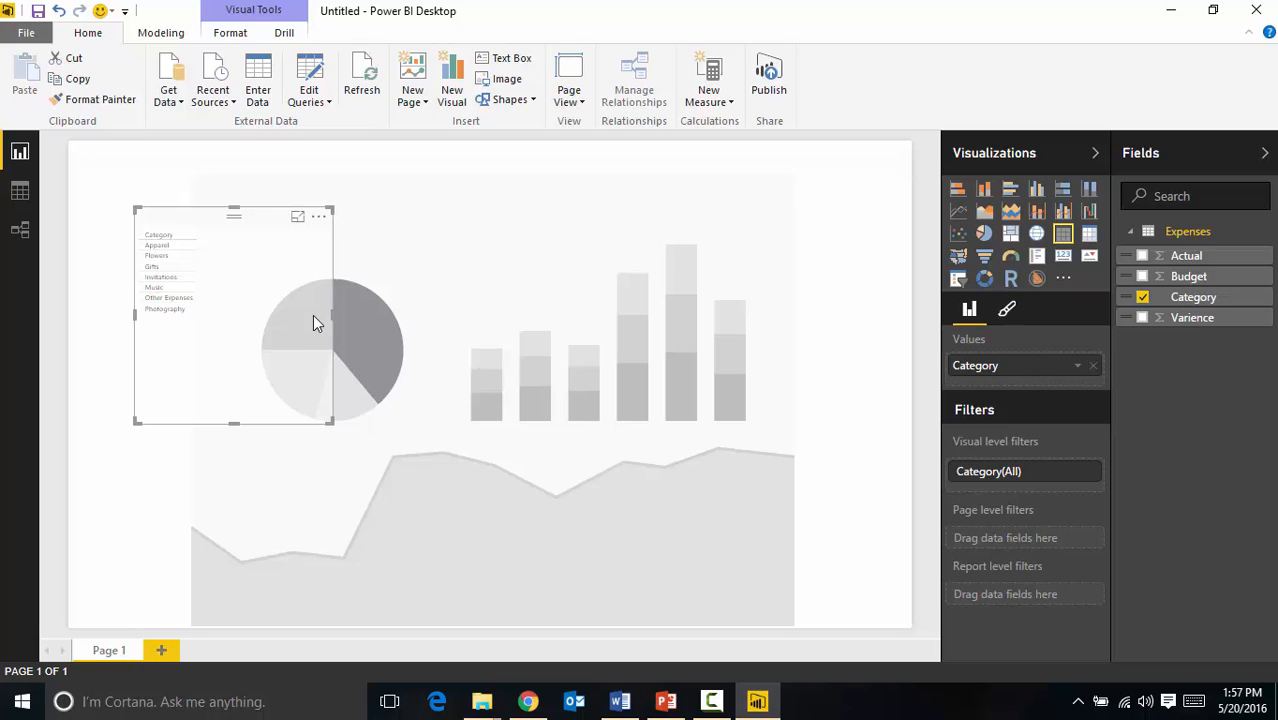
{"action": "key", "text": "Delete"}
Assign Category as the radar chart's category and add the Actual and Budget fields to its Y axis
{"action": "left_click", "coordinate": [553, 381]}
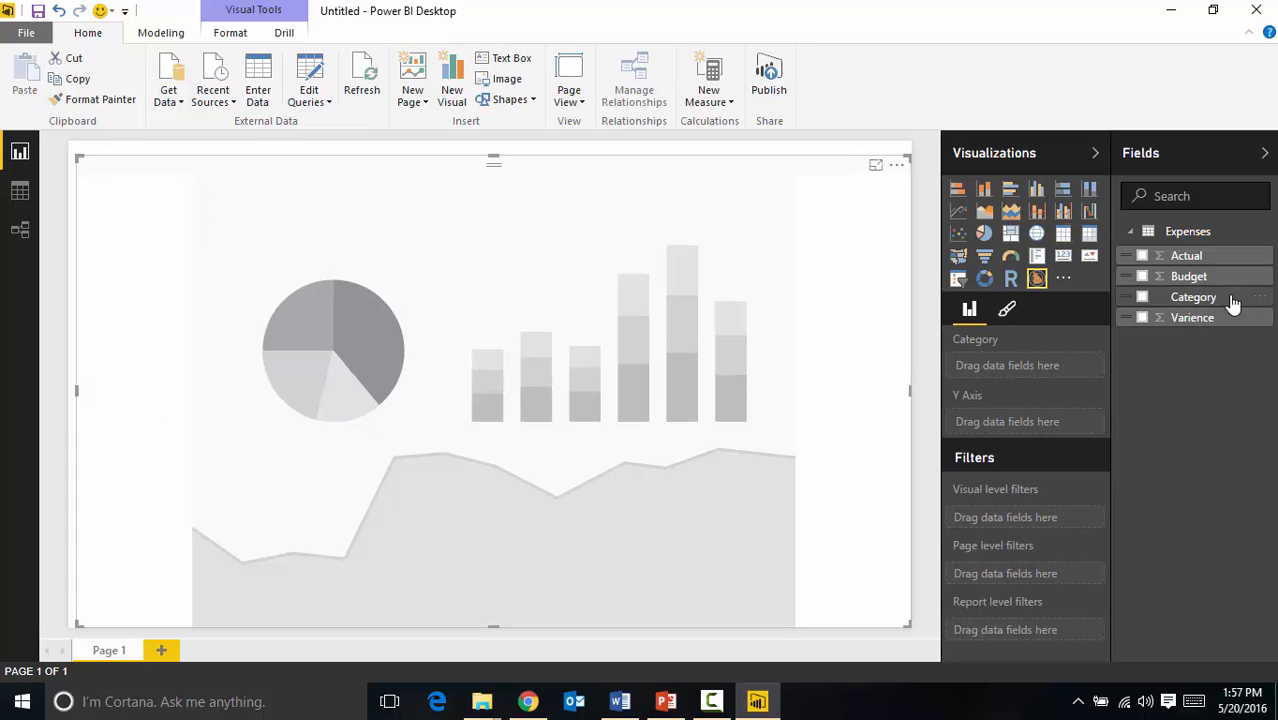
{"action": "left_click", "coordinate": [1142, 297]}
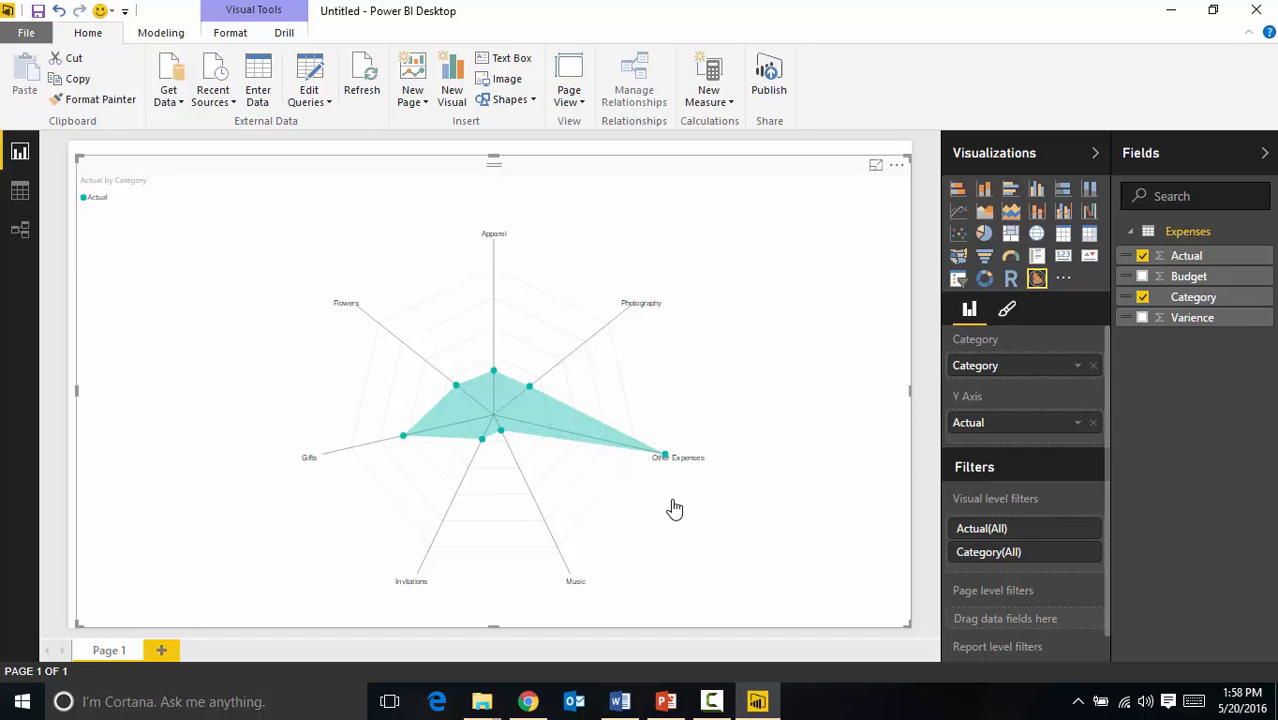
{"action": "left_click", "coordinate": [1142, 276]}
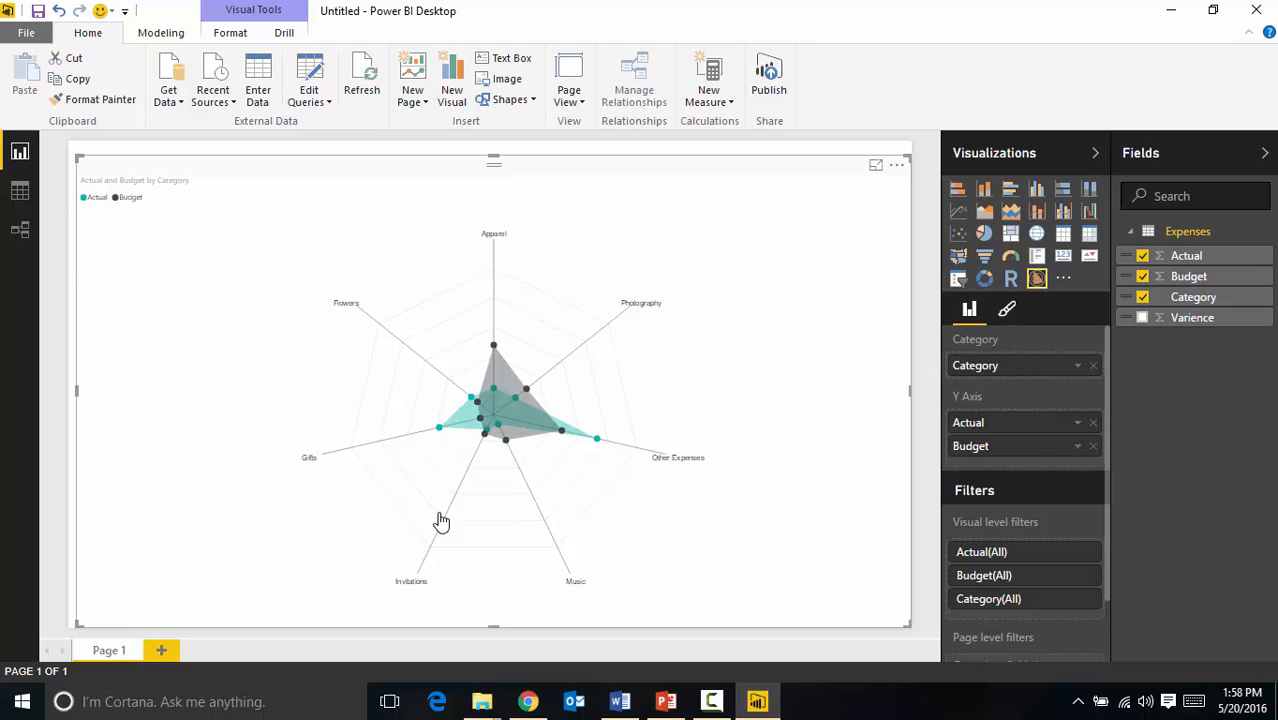
Try adding the Varience field to the radar chart's Y axis and remove it again
{"action": "left_click", "coordinate": [1143, 318]}
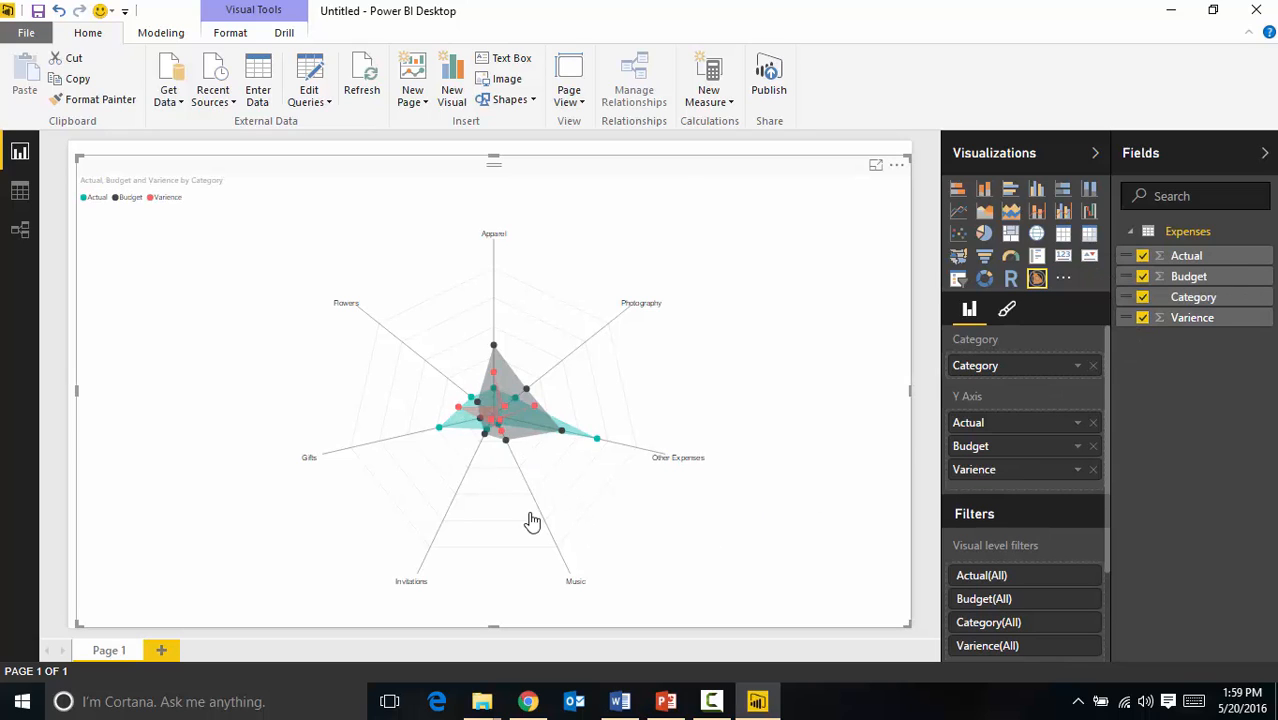
{"action": "left_click", "coordinate": [1143, 318]}
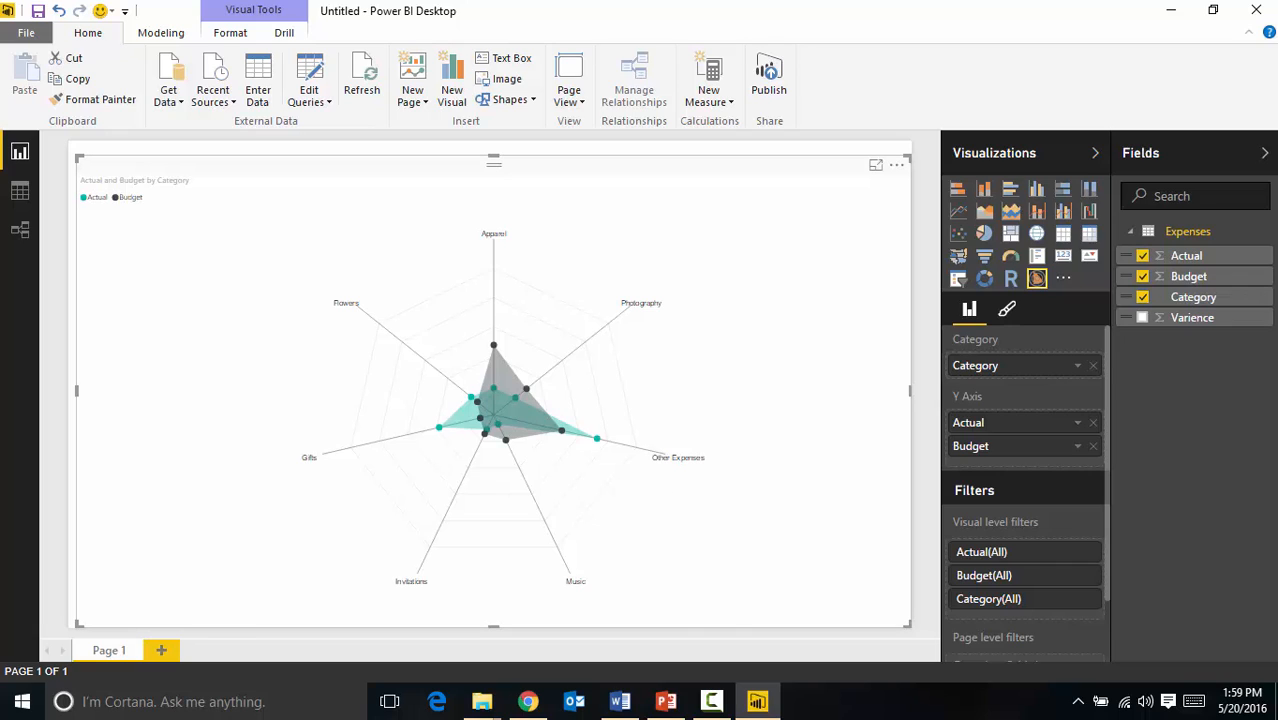
{"action": "key", "text": "F10"}
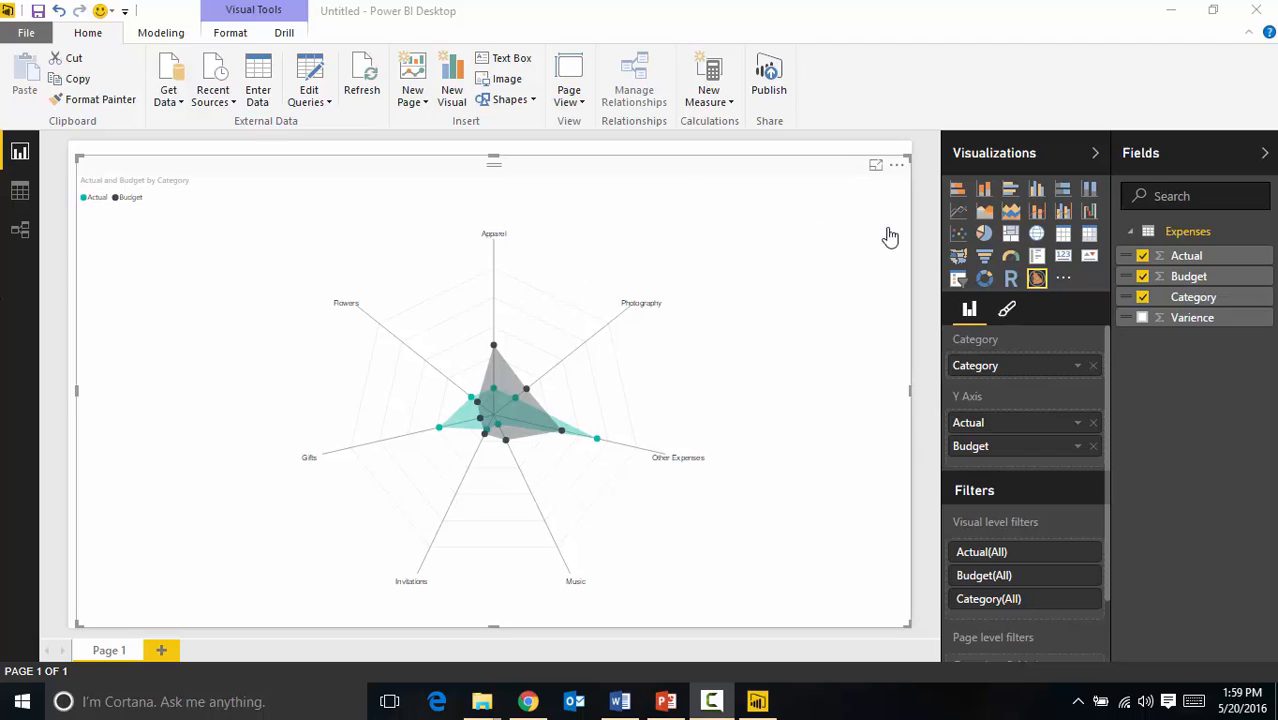
Turn on the radar chart's data labels and format them with 14 pt text in black
{"action": "left_click", "coordinate": [1005, 313]}
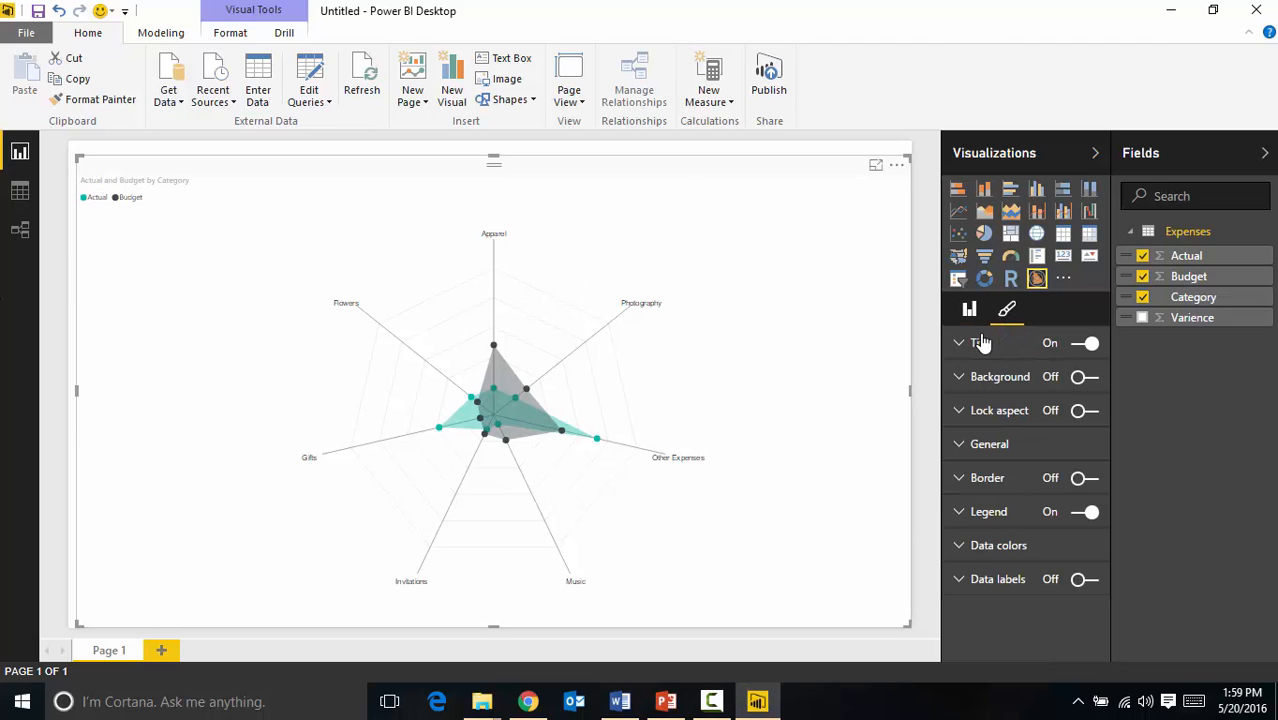
{"action": "left_click", "coordinate": [1082, 580]}
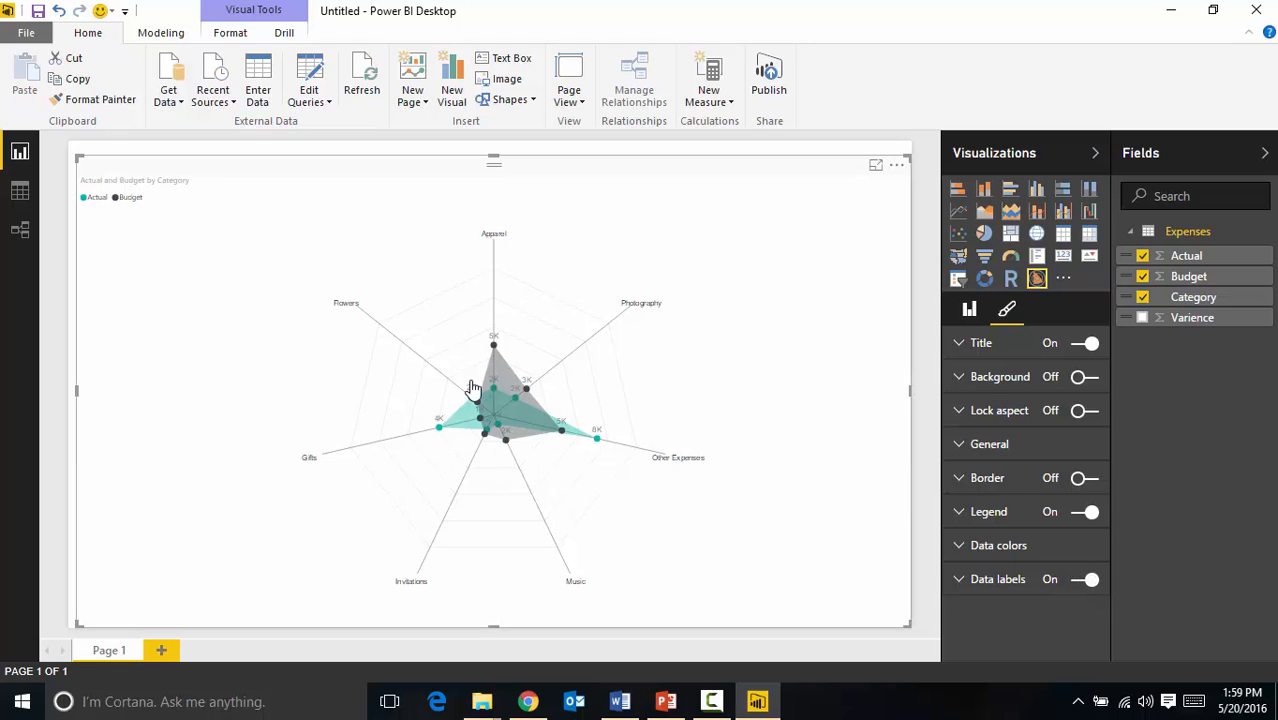
{"action": "left_click", "coordinate": [959, 581]}
{"action": "scroll", "coordinate": [1030, 587], "scroll_direction": "down", "scroll_amount": 2}
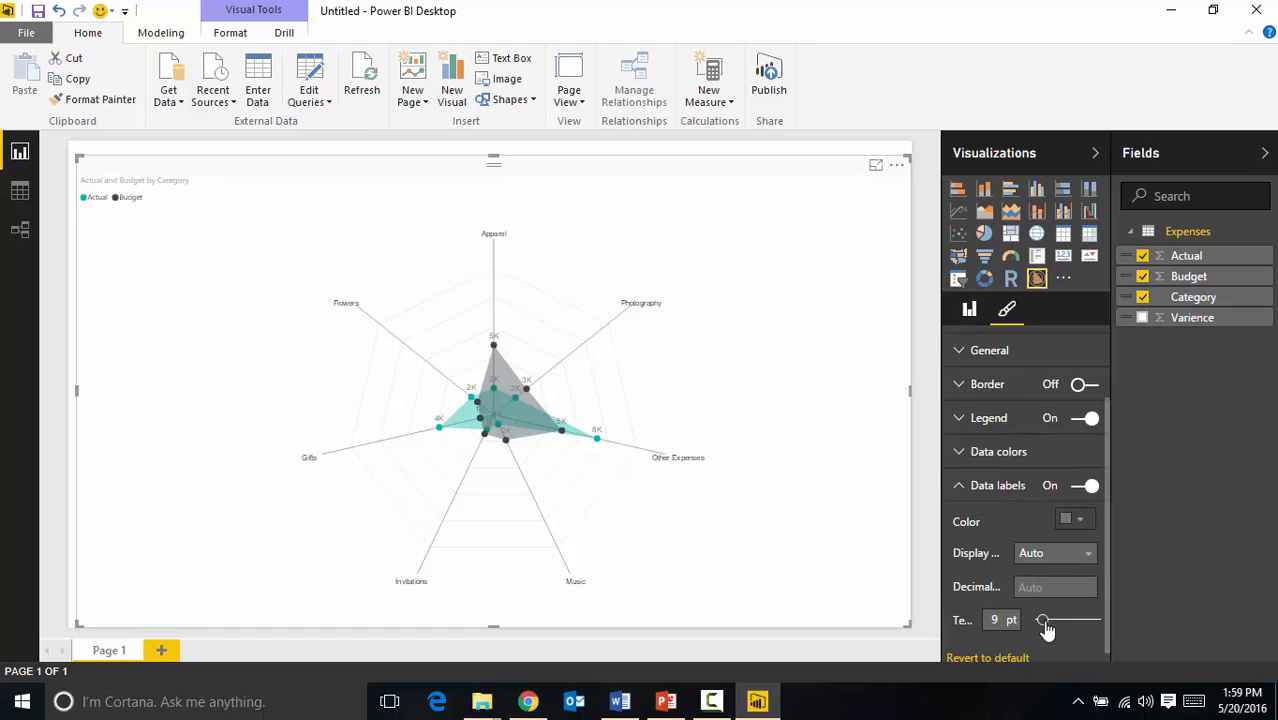
{"action": "left_click_drag", "start_coordinate": [1045, 627], "coordinate": [1052, 624]}
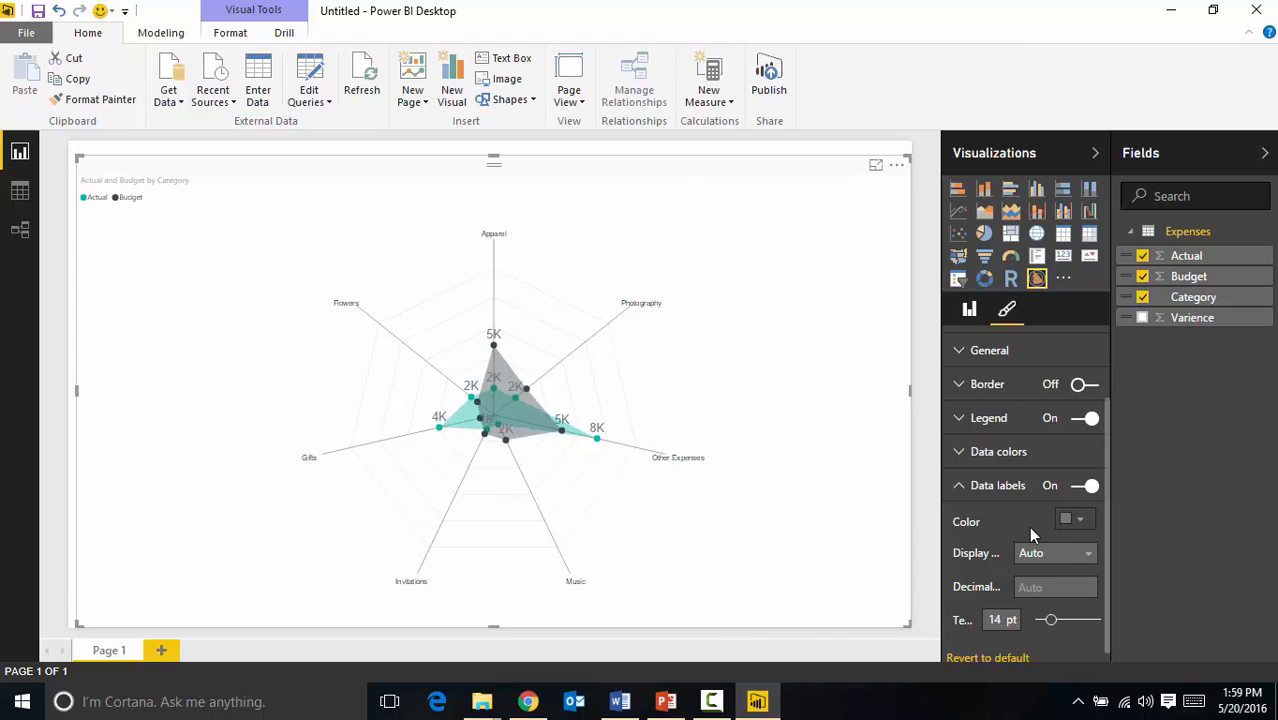
{"action": "left_click", "coordinate": [1080, 522]}
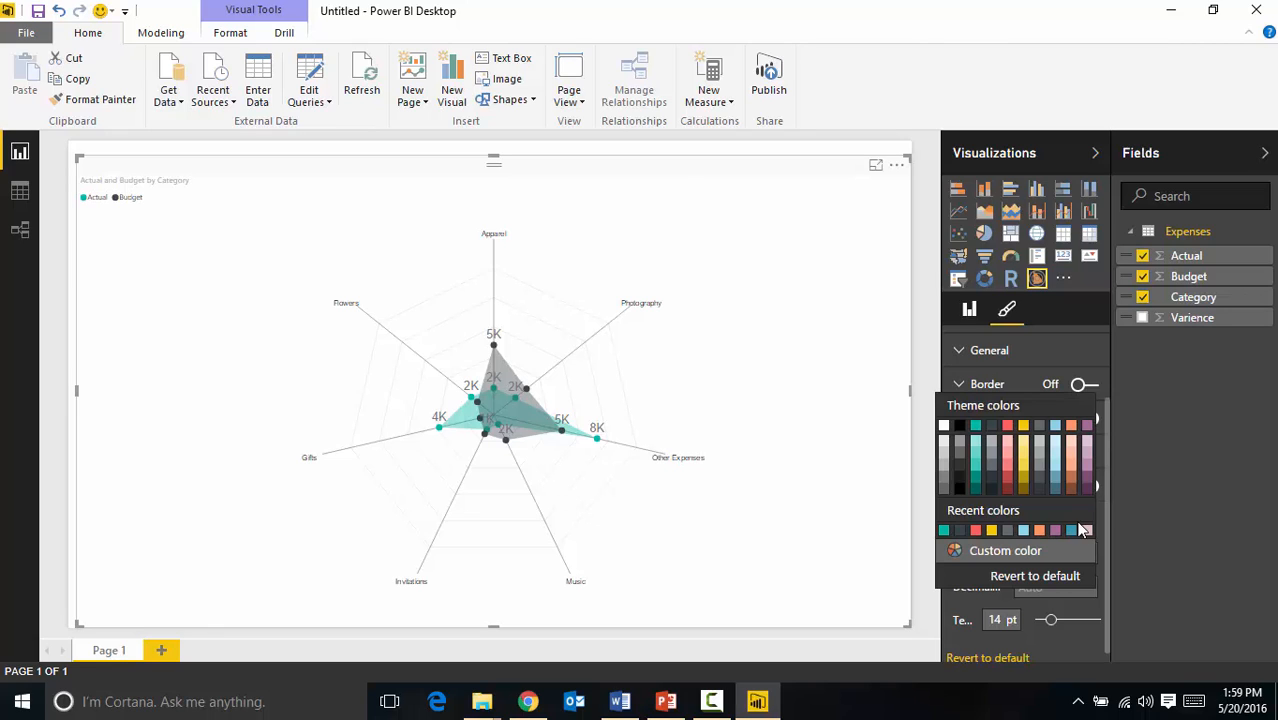
{"action": "left_click", "coordinate": [962, 425]}
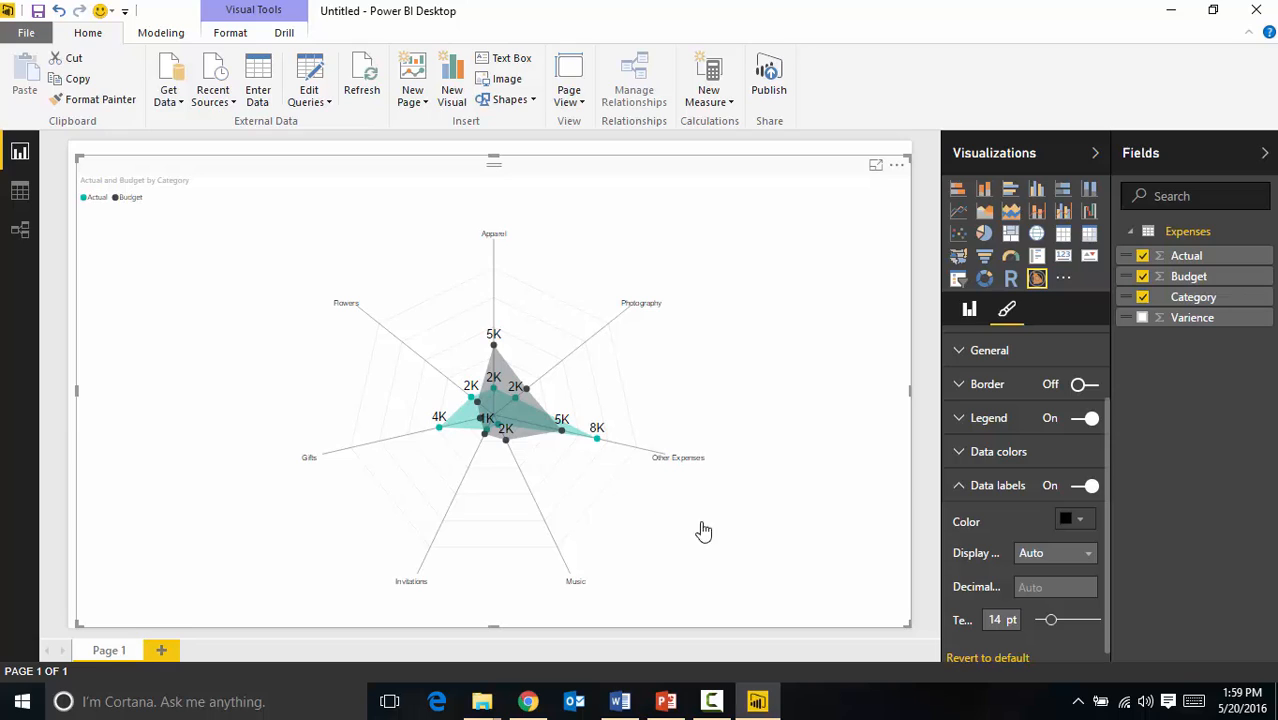
{"action": "left_click", "coordinate": [962, 485]}
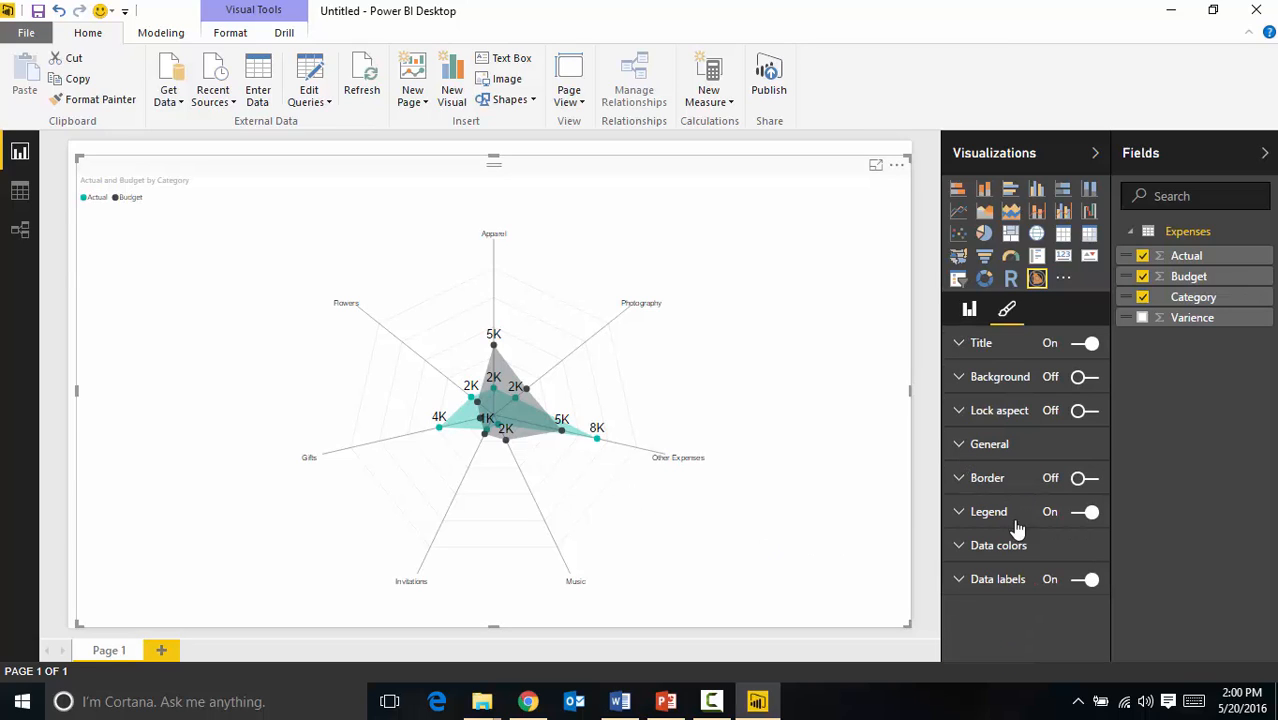
Set the radar chart's data colors to a light orange for Actual and a light blue for Budget
{"action": "left_click", "coordinate": [961, 548]}
{"action": "scroll", "coordinate": [1000, 600], "scroll_direction": "down", "scroll_amount": 1}
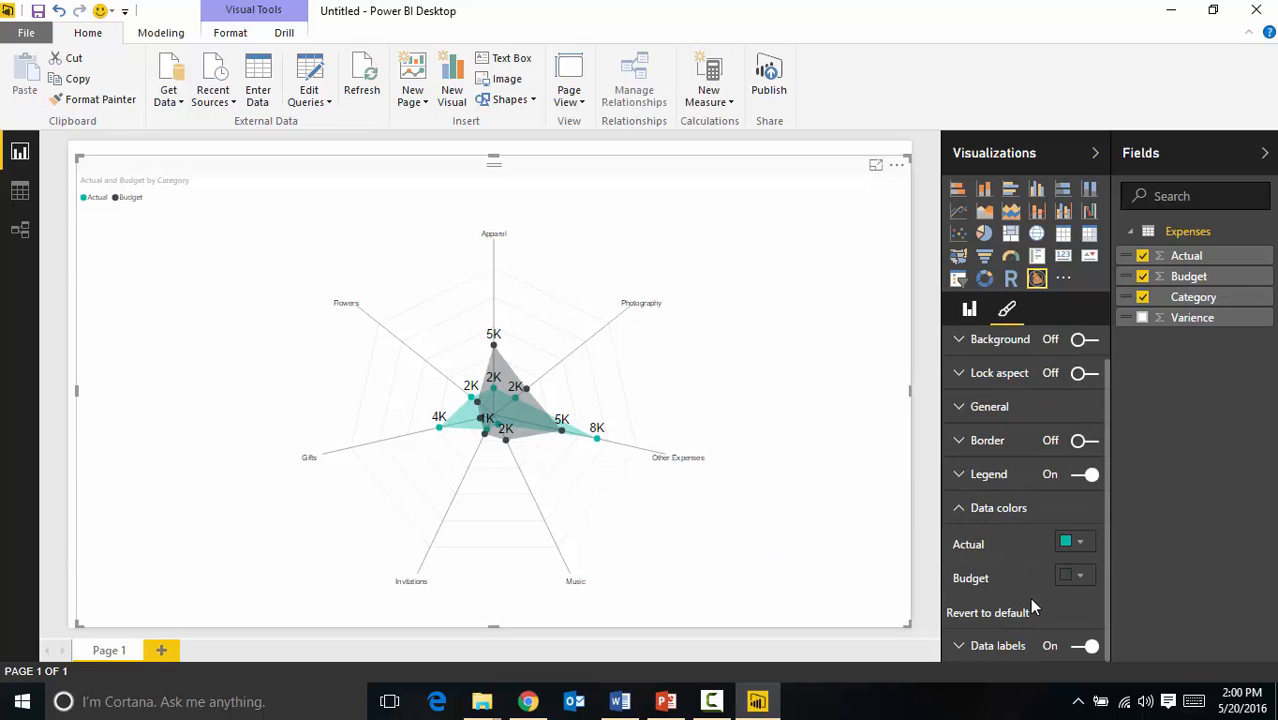
{"action": "left_click", "coordinate": [1076, 545]}
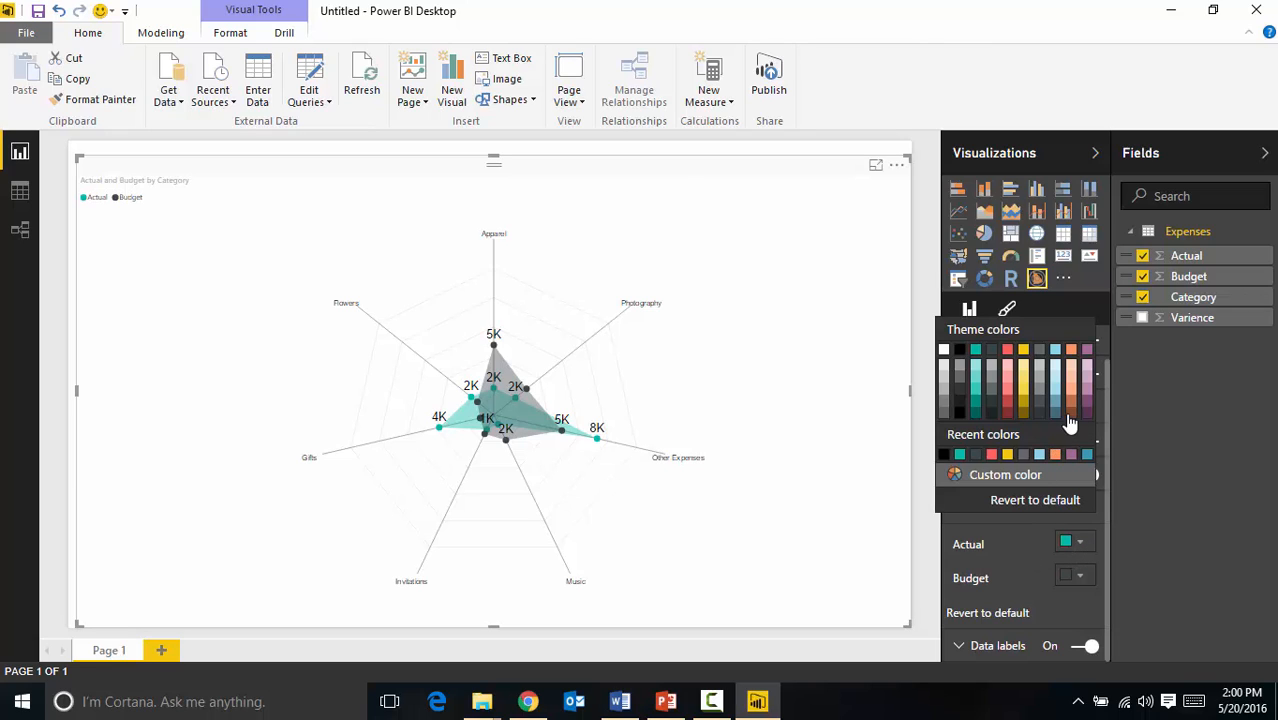
{"action": "left_click", "coordinate": [1074, 398]}
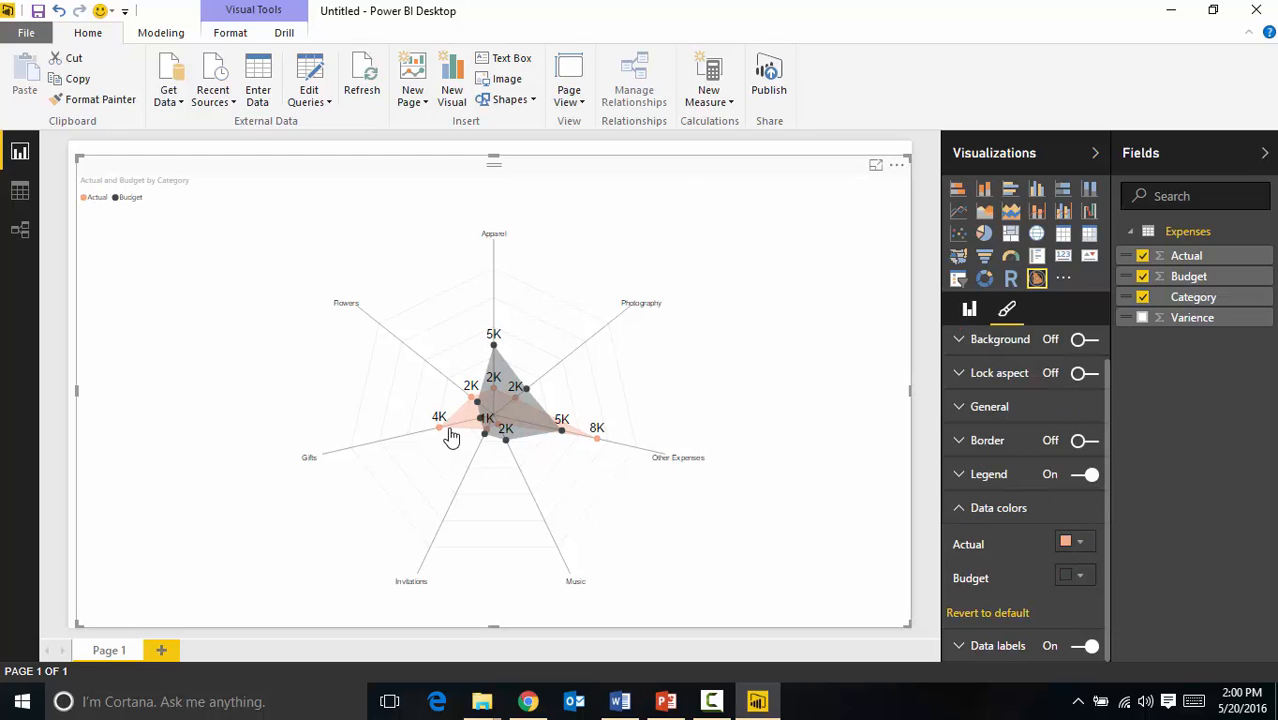
{"action": "left_click", "coordinate": [1080, 578]}
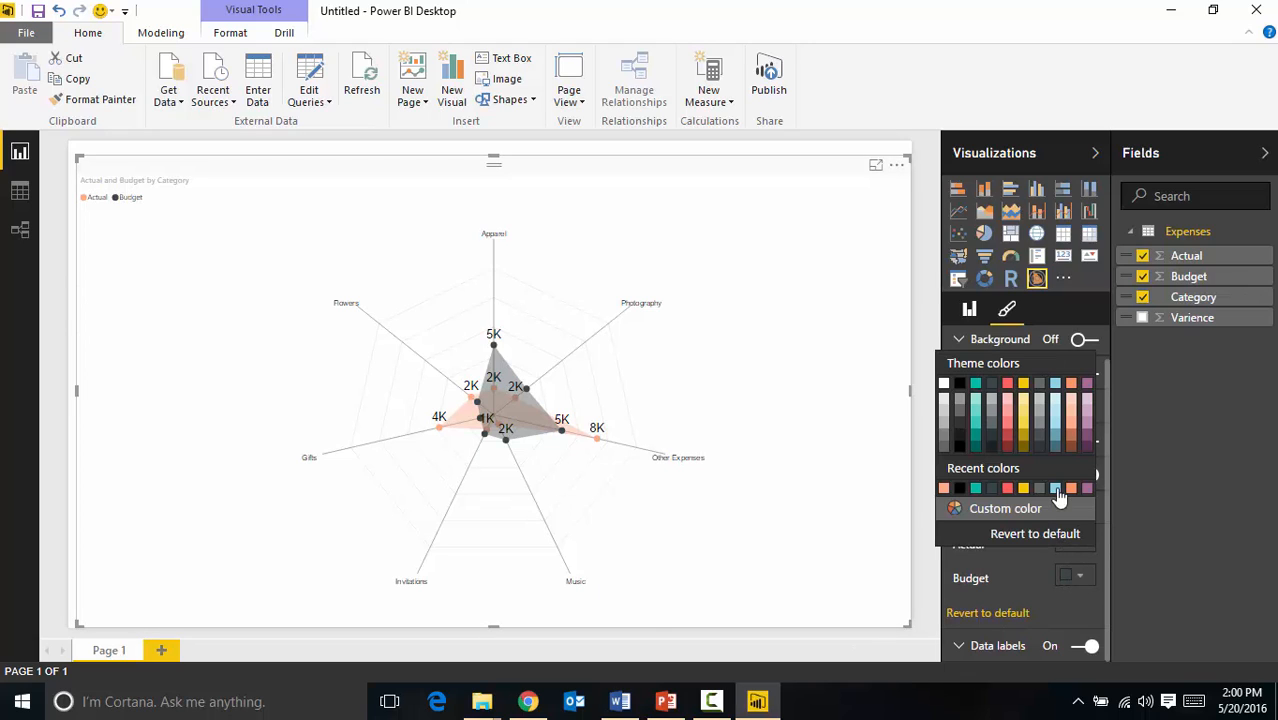
{"action": "left_click", "coordinate": [1057, 437]}
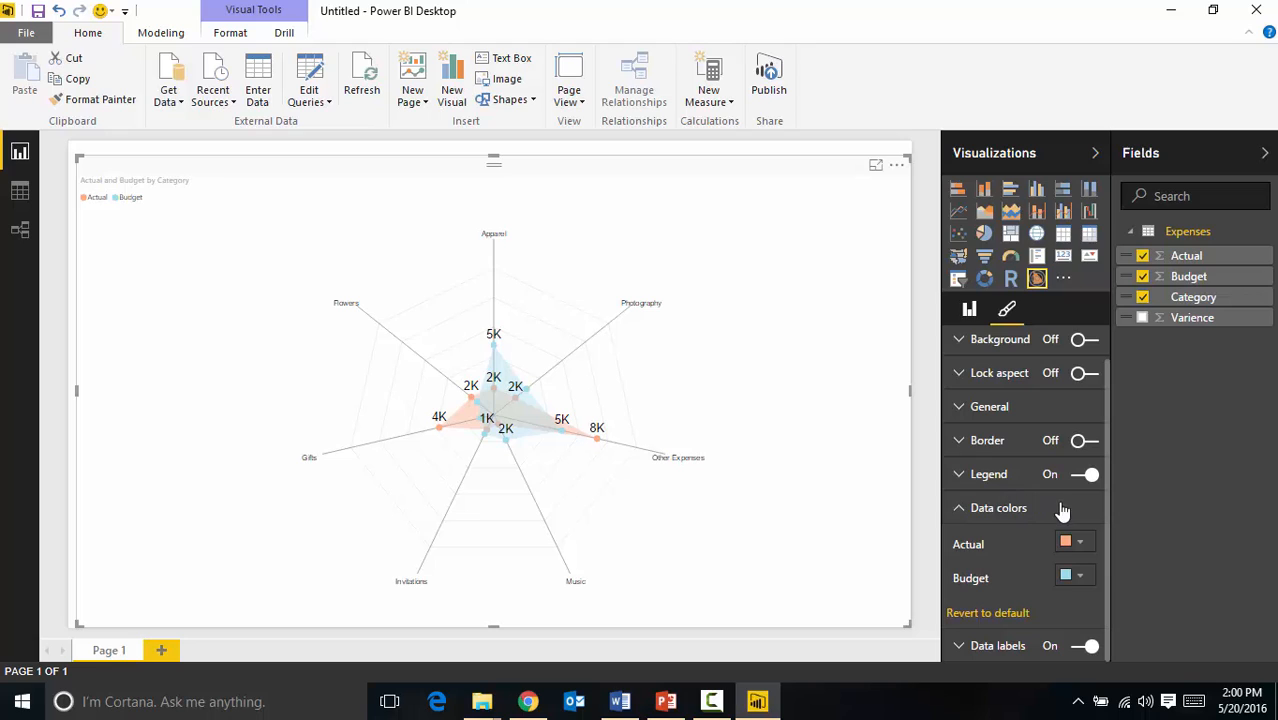
{"action": "left_click", "coordinate": [964, 512]}
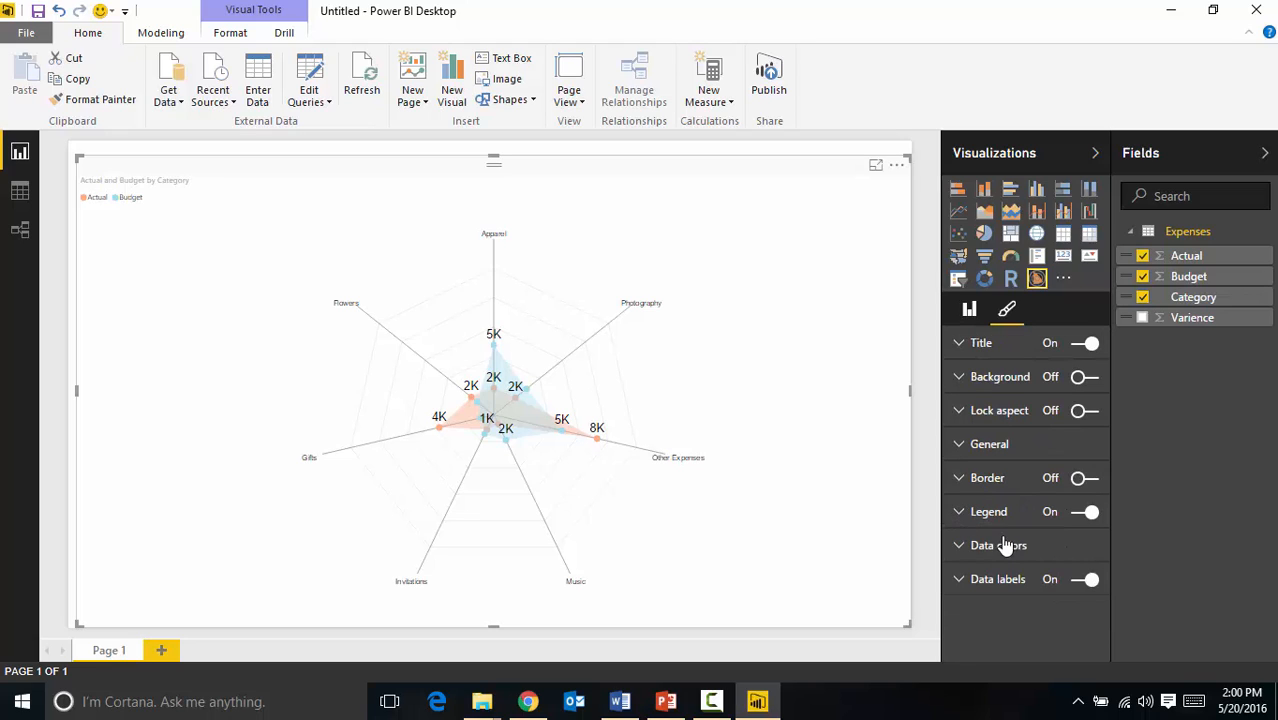
Place the radar chart's legend at Top Center and set its text size to 12 pt
{"action": "left_click", "coordinate": [962, 513]}
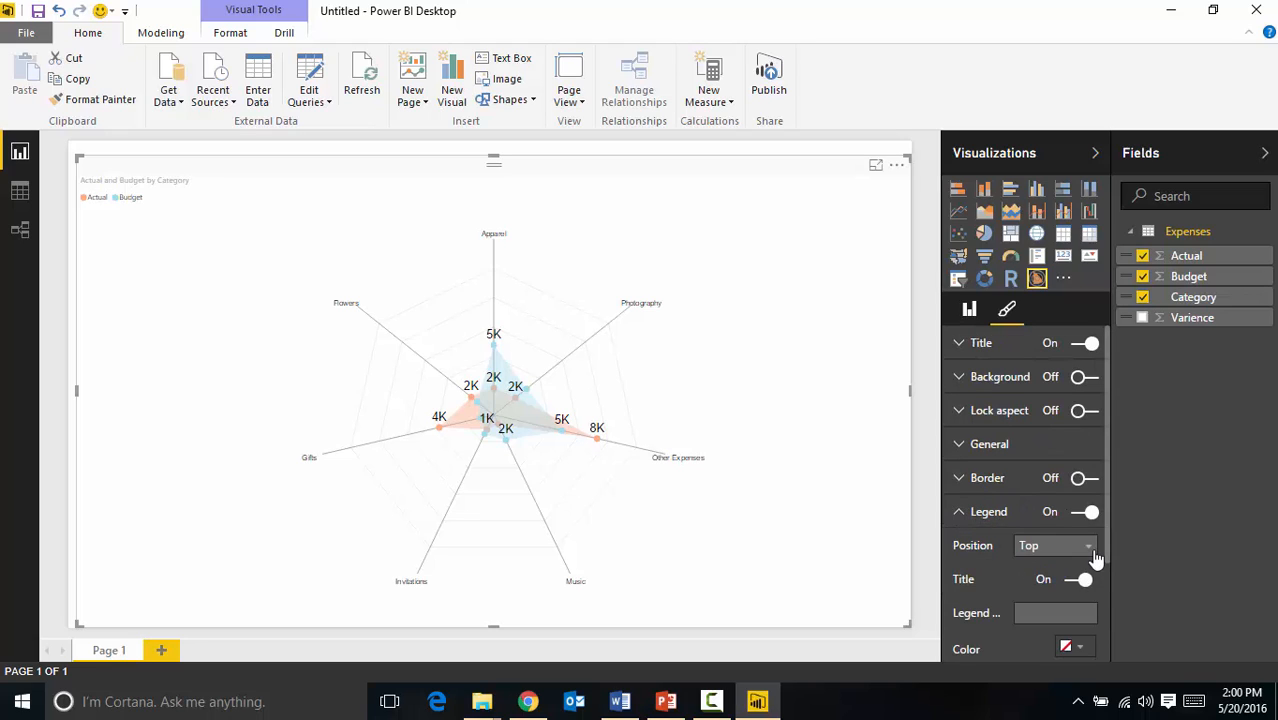
{"action": "scroll", "coordinate": [1093, 540], "scroll_direction": "down", "scroll_amount": 2}
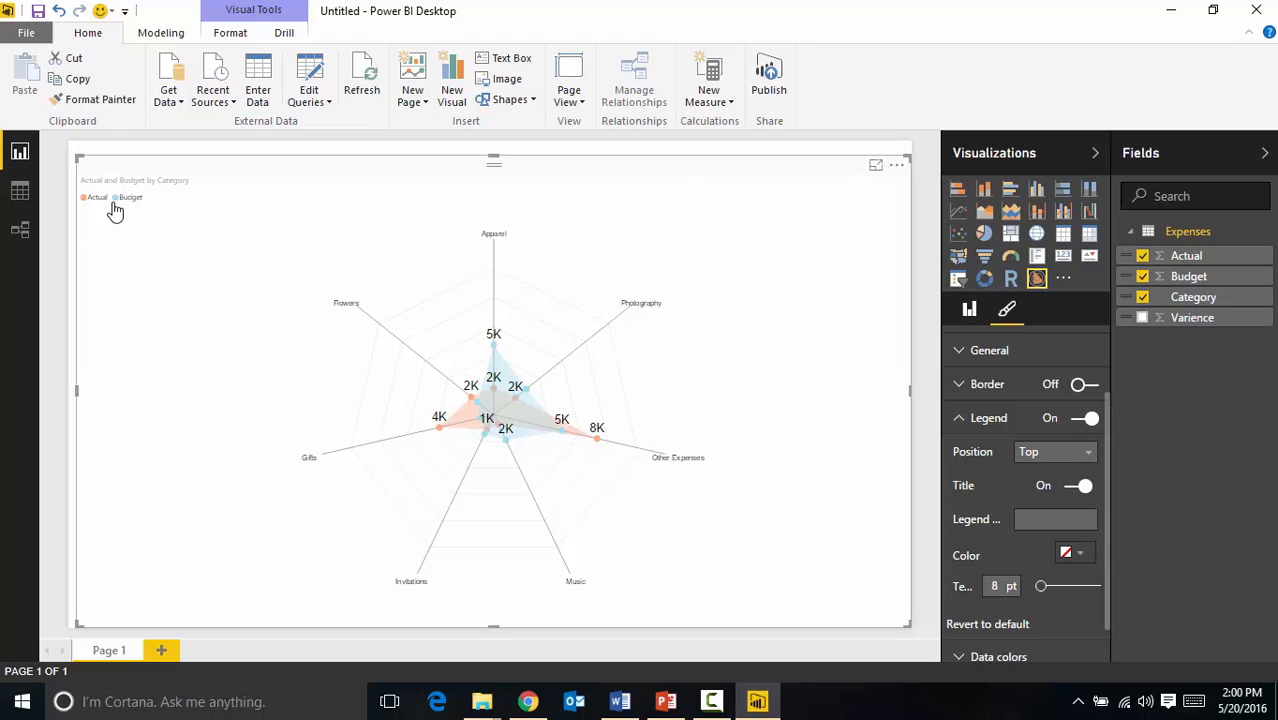
{"action": "left_click", "coordinate": [1085, 455]}
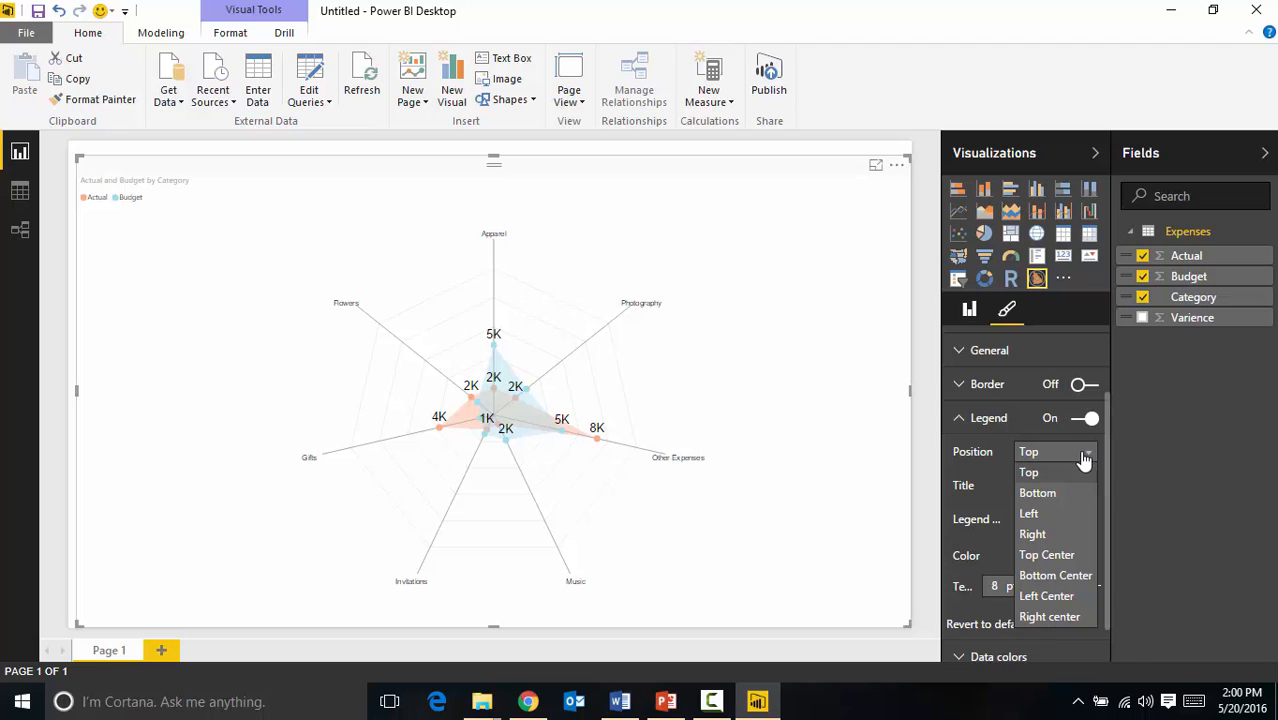
{"action": "left_click", "coordinate": [1072, 560]}
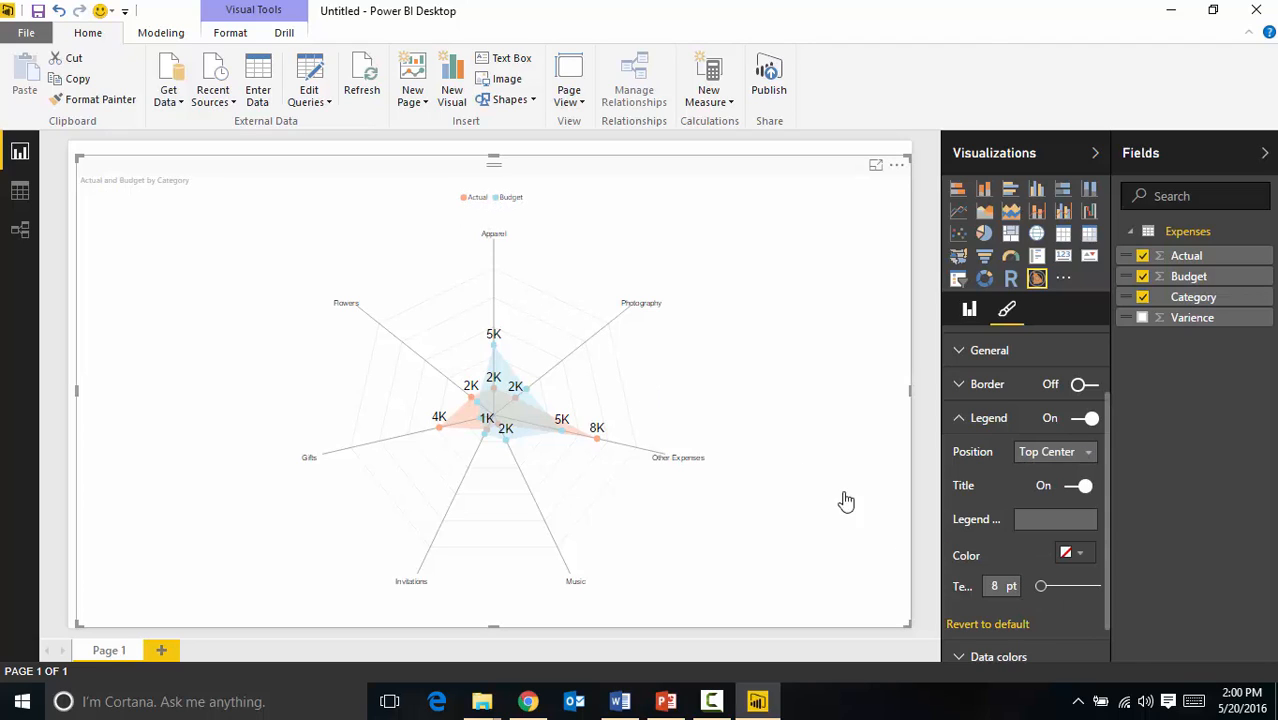
{"action": "left_click_drag", "start_coordinate": [1045, 594], "coordinate": [1050, 594]}
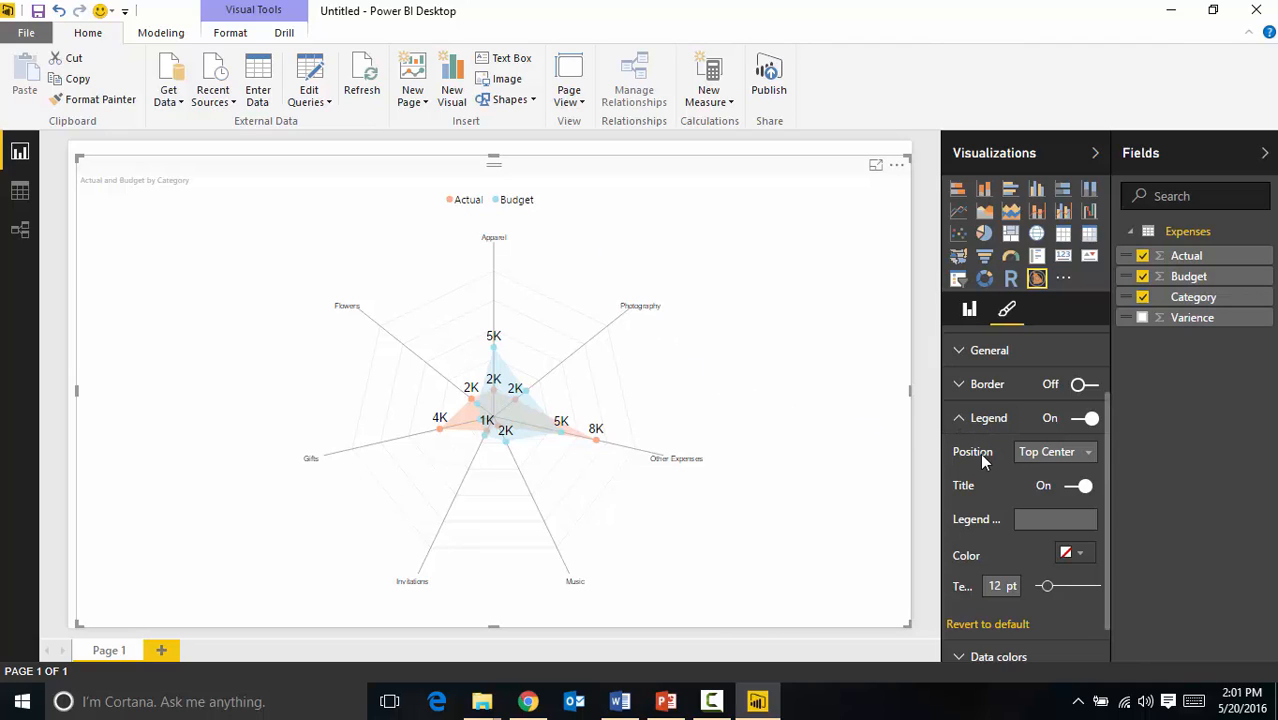
{"action": "scroll", "coordinate": [1105, 417], "scroll_direction": "up", "scroll_amount": 2}
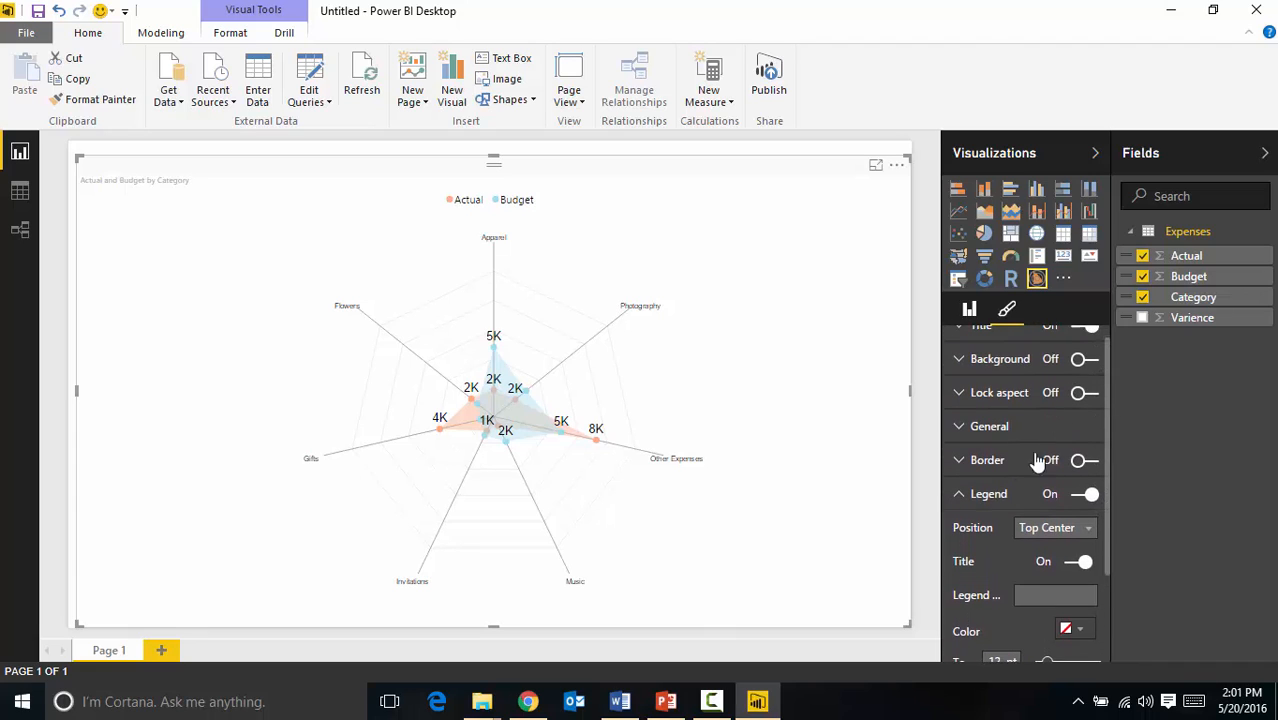
{"action": "left_click", "coordinate": [959, 493]}
Try a border on the radar chart, narrowing and widening the visual with it on, and turn the border off again
{"action": "left_click", "coordinate": [1085, 478]}
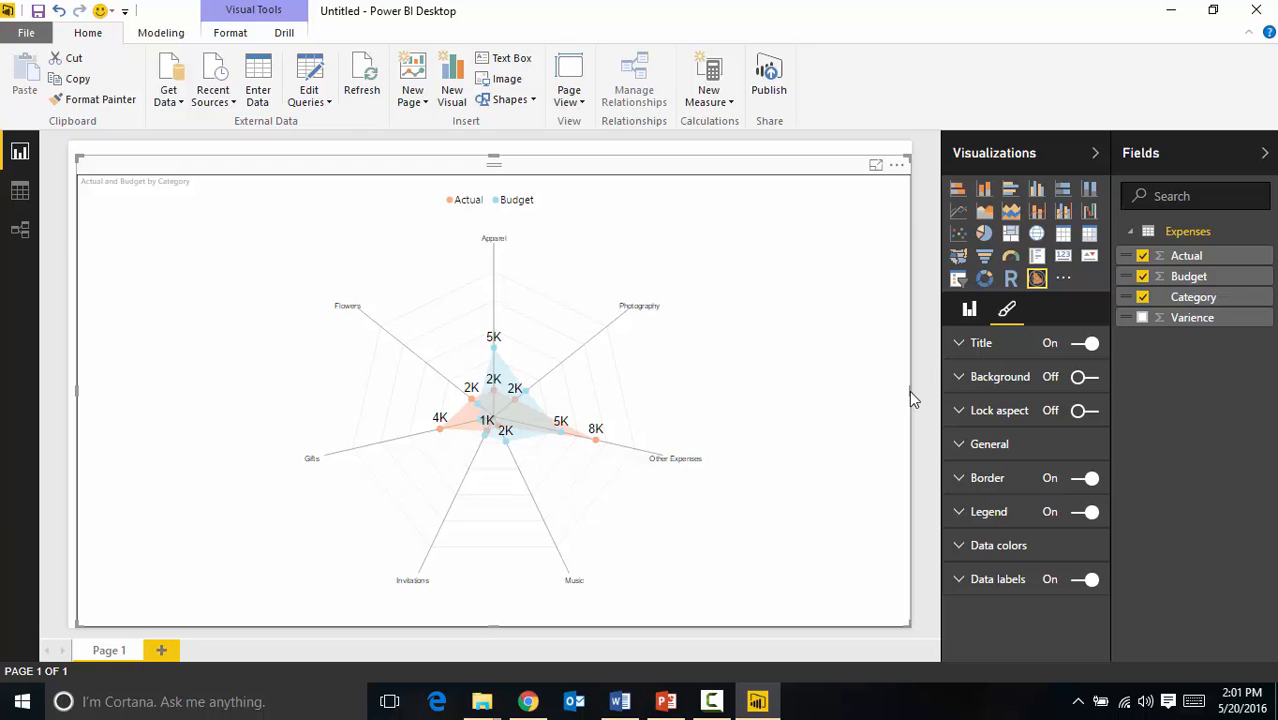
{"action": "left_click_drag", "start_coordinate": [909, 390], "coordinate": [628, 332]}
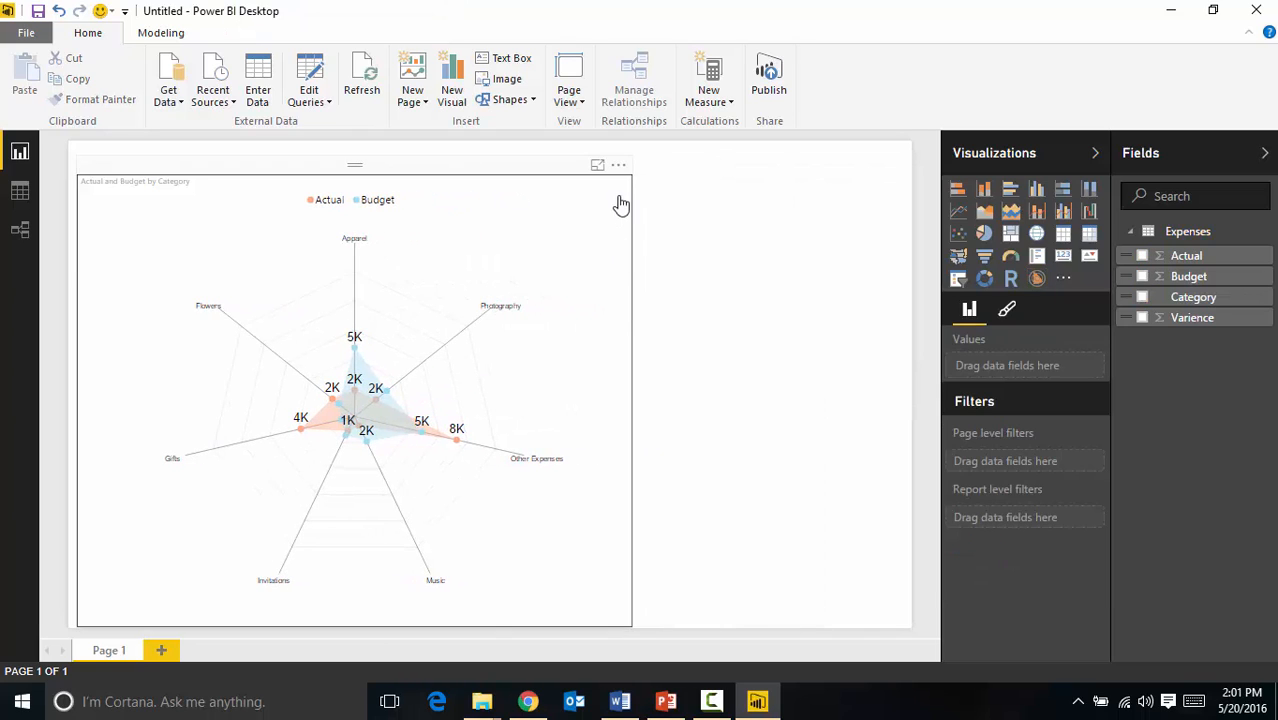
{"action": "left_click", "coordinate": [626, 434]}
{"action": "left_click_drag", "start_coordinate": [639, 399], "coordinate": [890, 410]}
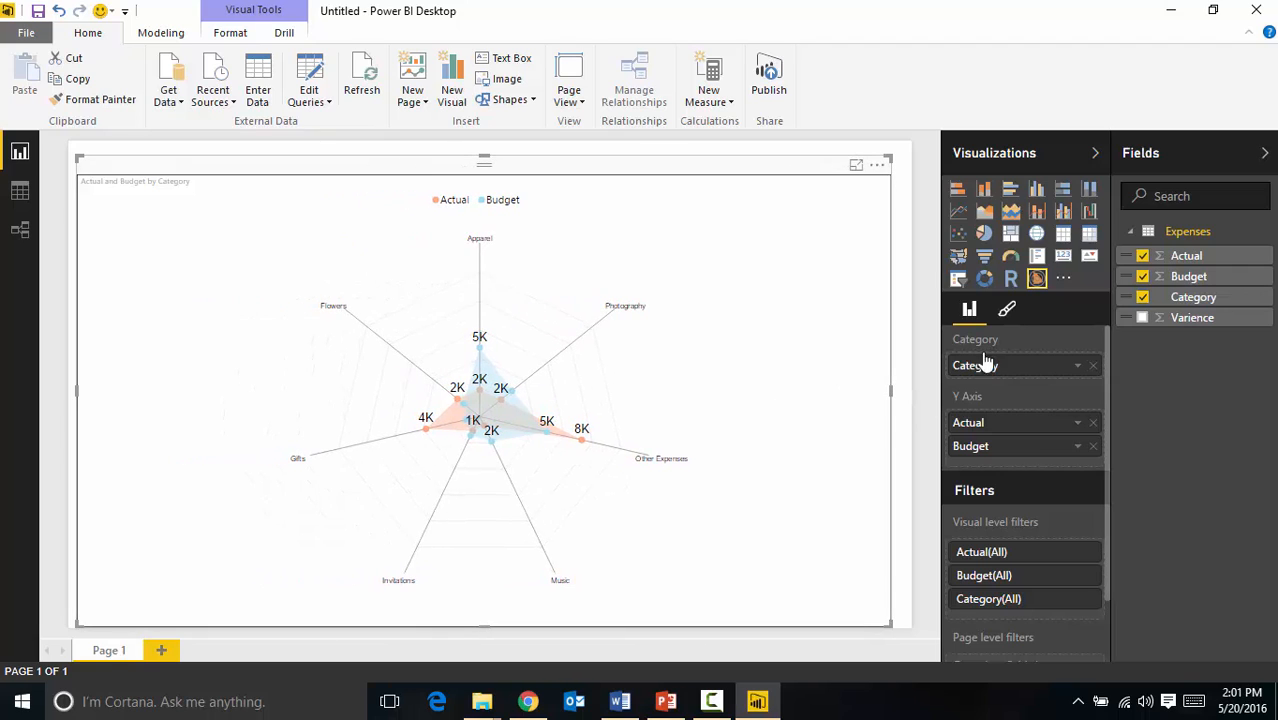
{"action": "left_click", "coordinate": [1007, 309]}
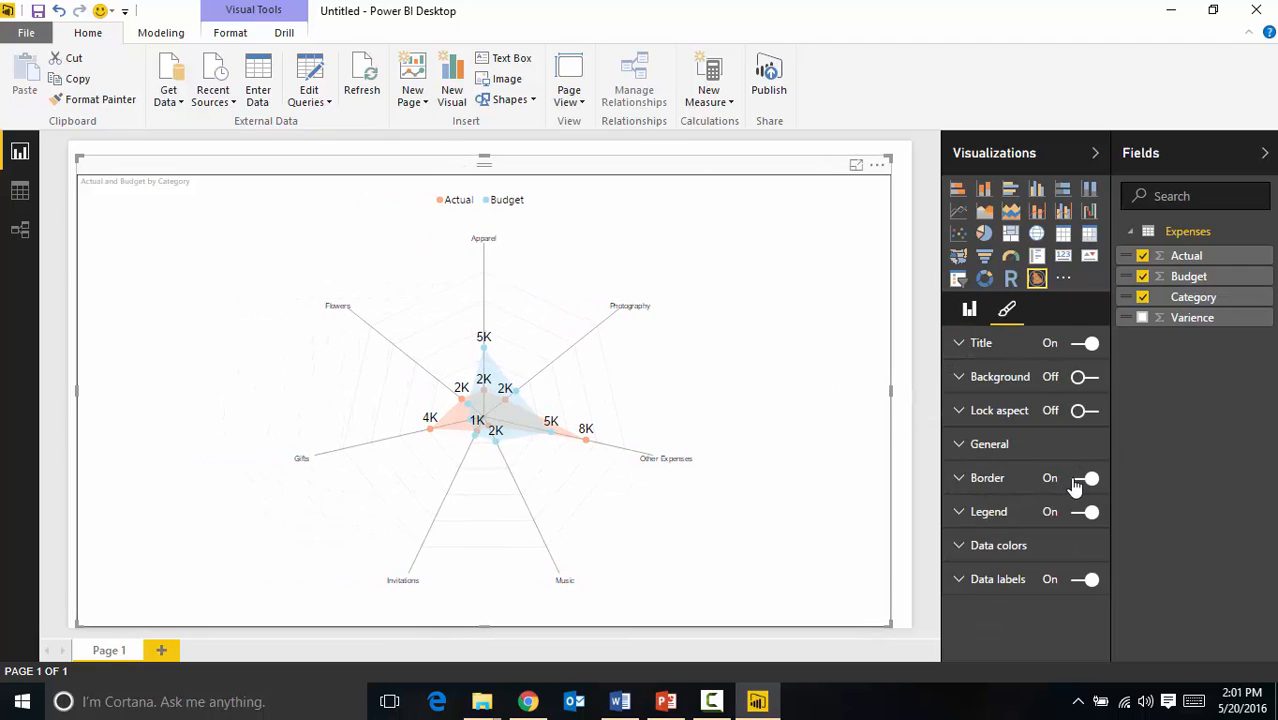
{"action": "left_click", "coordinate": [1086, 479]}
Try locking the radar chart's aspect while shrinking and enlarging it from a corner, and turn the lock off again
{"action": "left_click", "coordinate": [959, 446]}
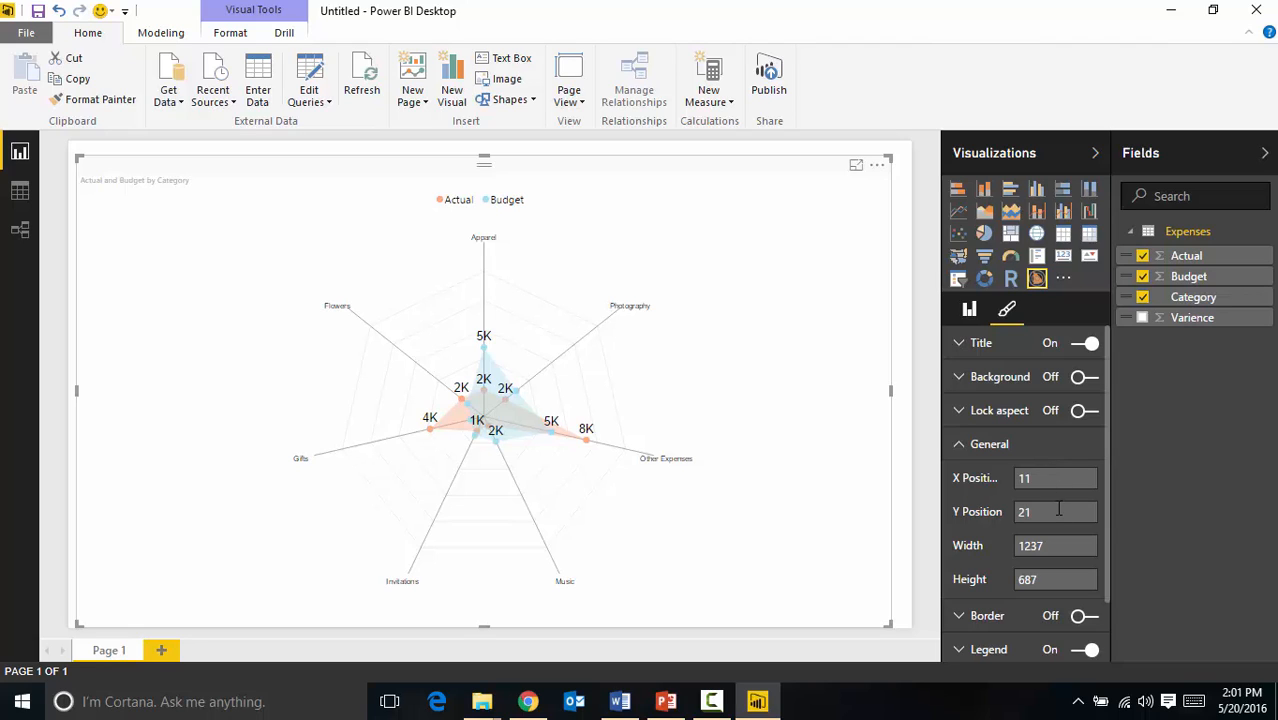
{"action": "left_click", "coordinate": [959, 450]}
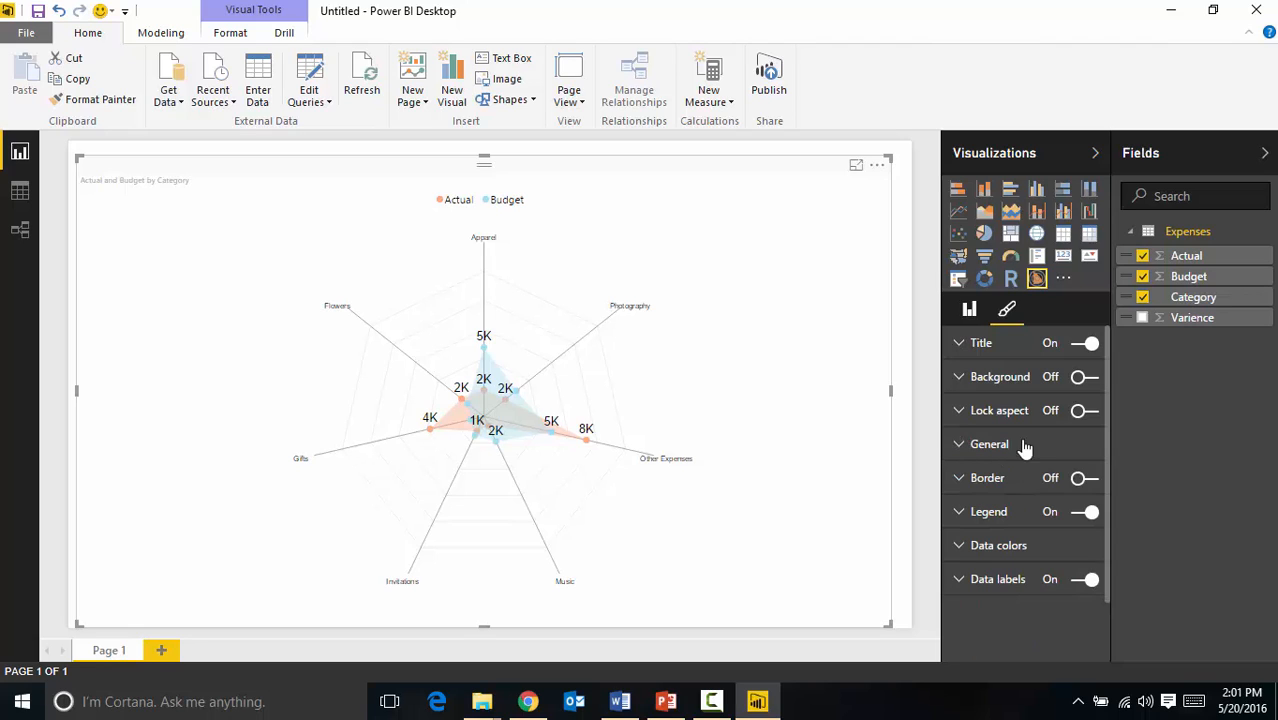
{"action": "left_click", "coordinate": [1085, 416]}
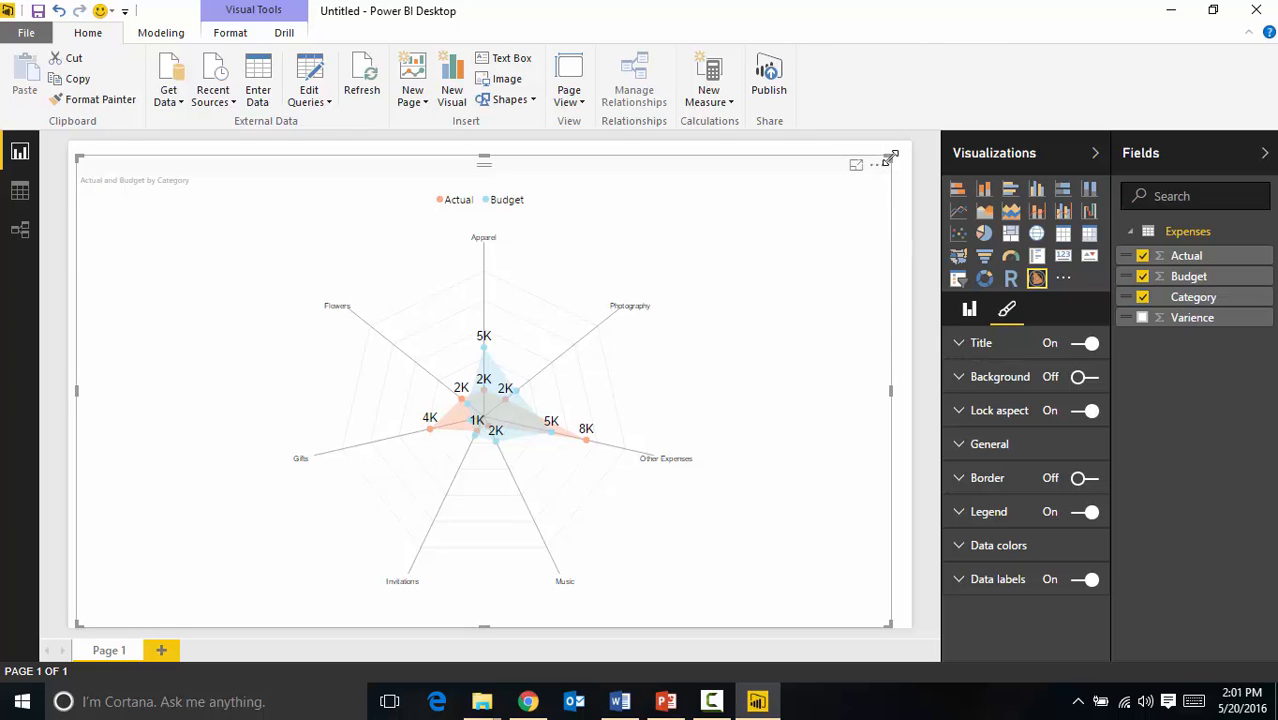
{"action": "left_click_drag", "start_coordinate": [890, 157], "coordinate": [703, 267]}
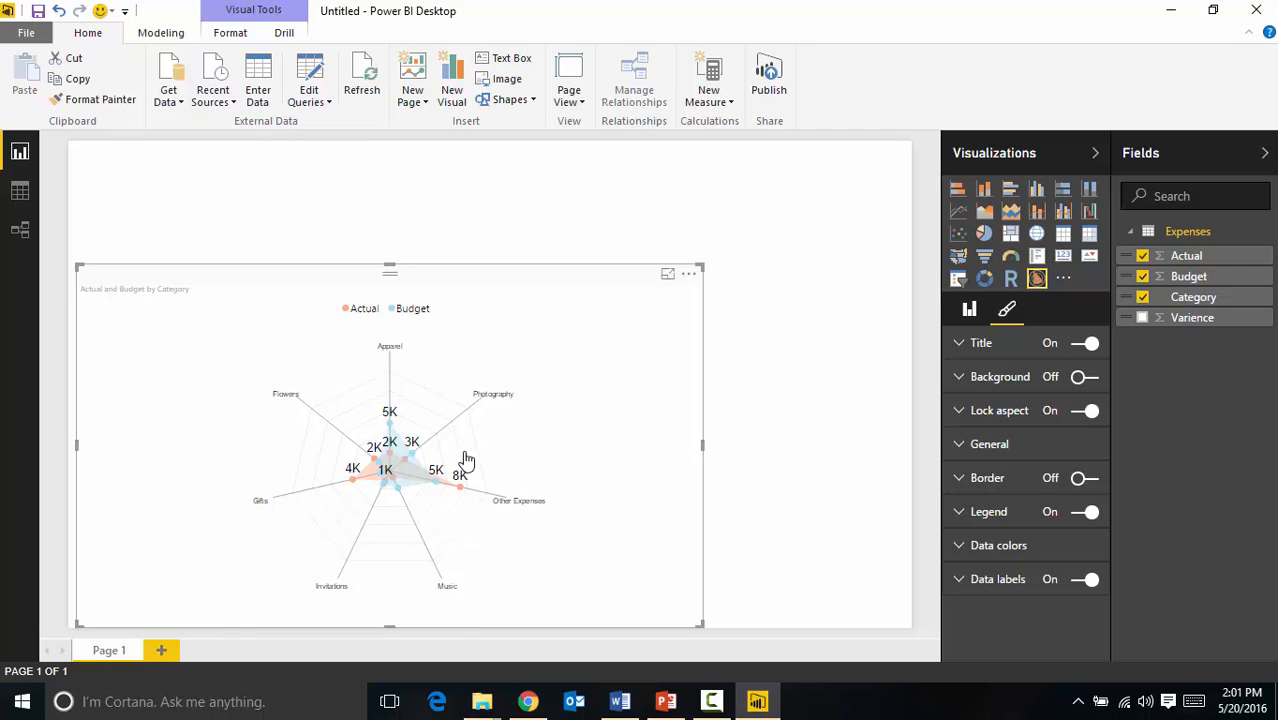
{"action": "left_click_drag", "start_coordinate": [703, 268], "coordinate": [897, 198]}
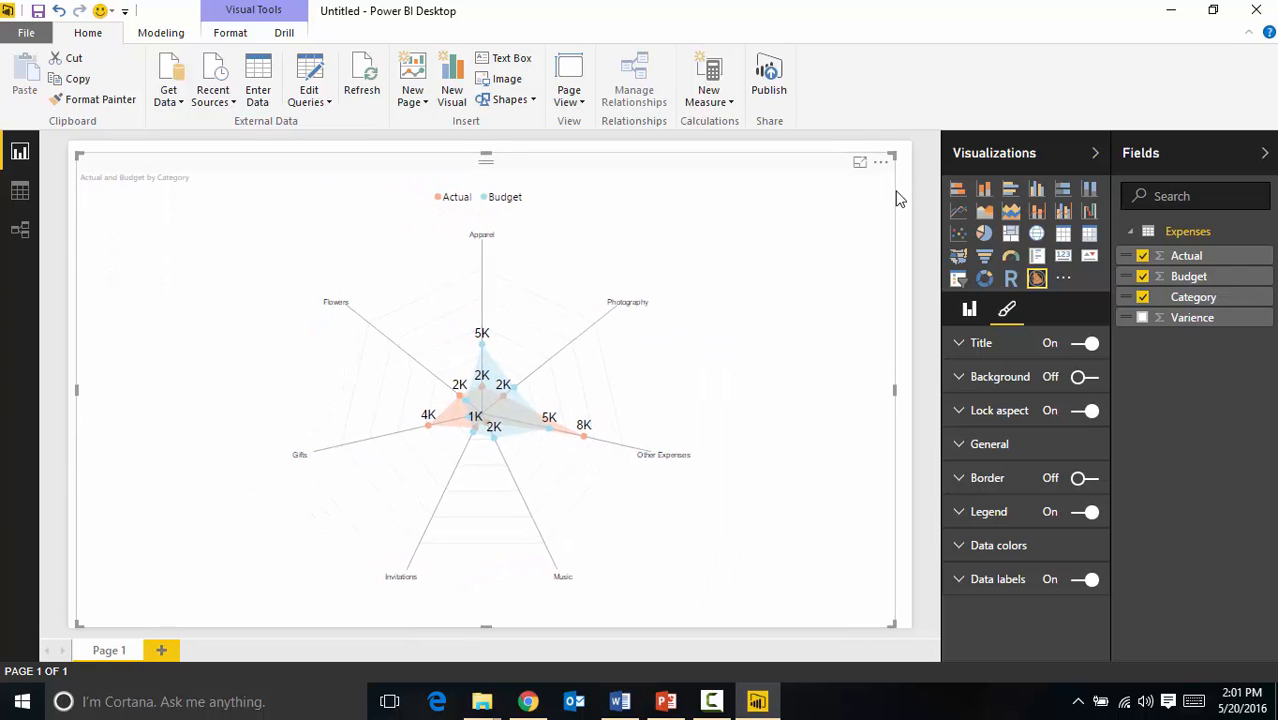
{"action": "left_click", "coordinate": [1087, 411]}
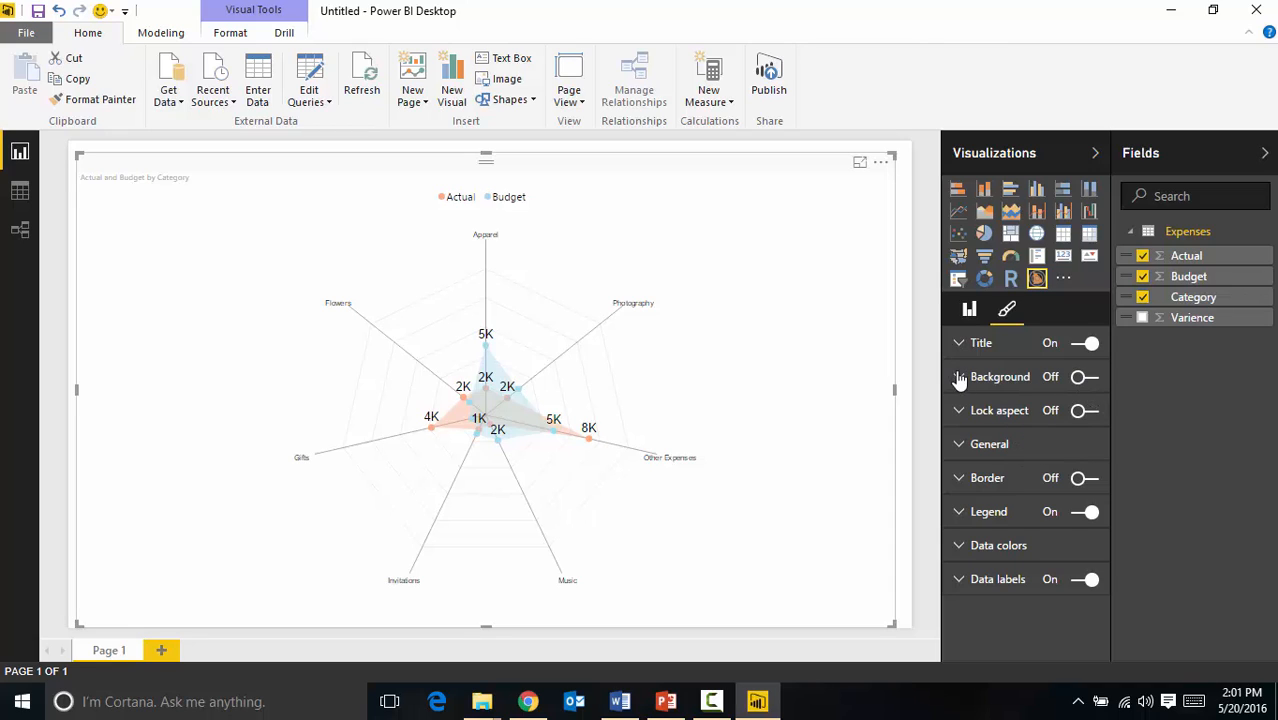
Try a colored background with changed transparency on the radar chart and revert the background to its default
{"action": "left_click", "coordinate": [1079, 388]}
{"action": "left_click", "coordinate": [1079, 386]}
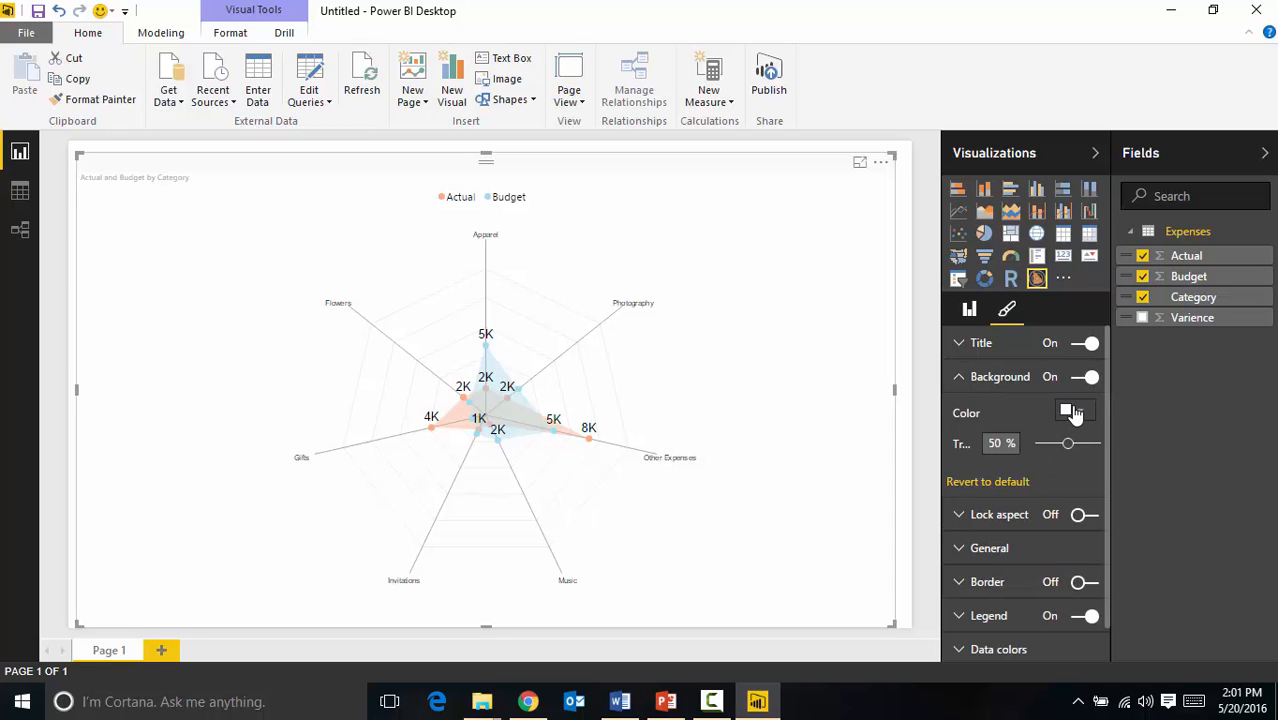
{"action": "left_click", "coordinate": [1073, 412]}
{"action": "left_click", "coordinate": [1060, 488]}
{"action": "left_click_drag", "start_coordinate": [1068, 443], "coordinate": [1092, 450]}
{"action": "left_click", "coordinate": [972, 483]}
{"action": "left_click", "coordinate": [954, 375]}
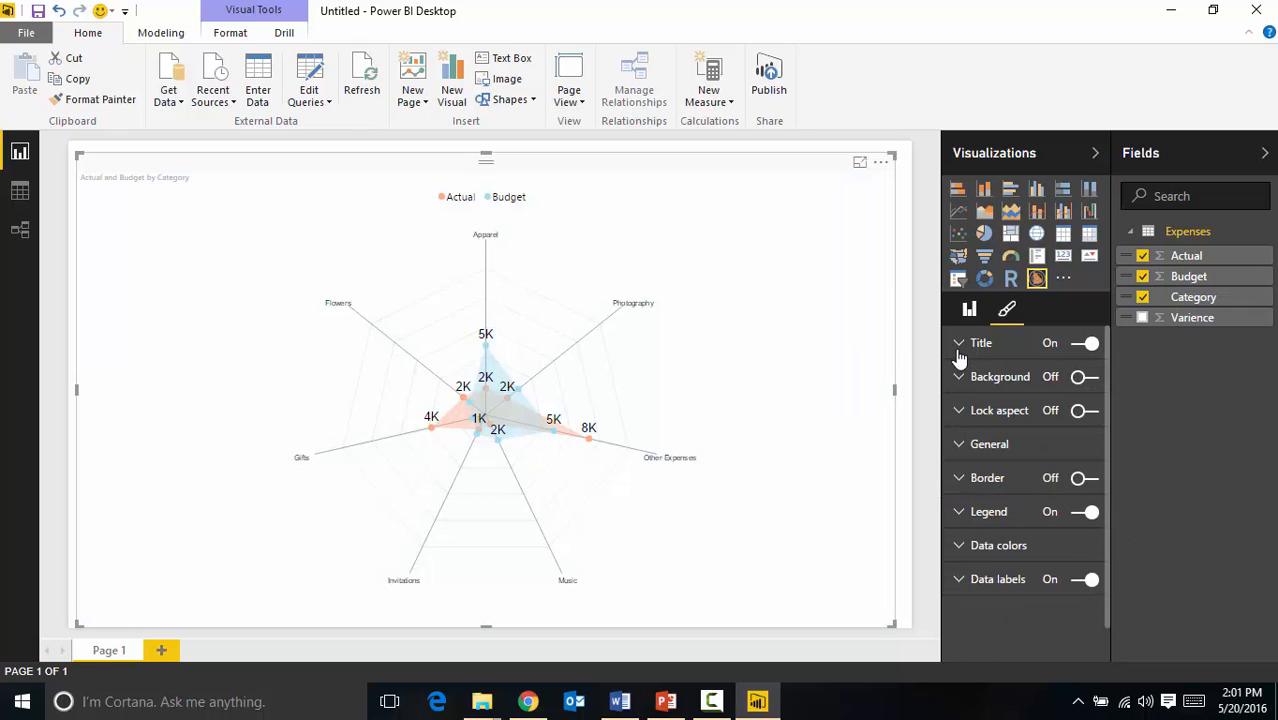
Set the radar chart title's text size to 15 pt and center the title
{"action": "left_click", "coordinate": [958, 343]}
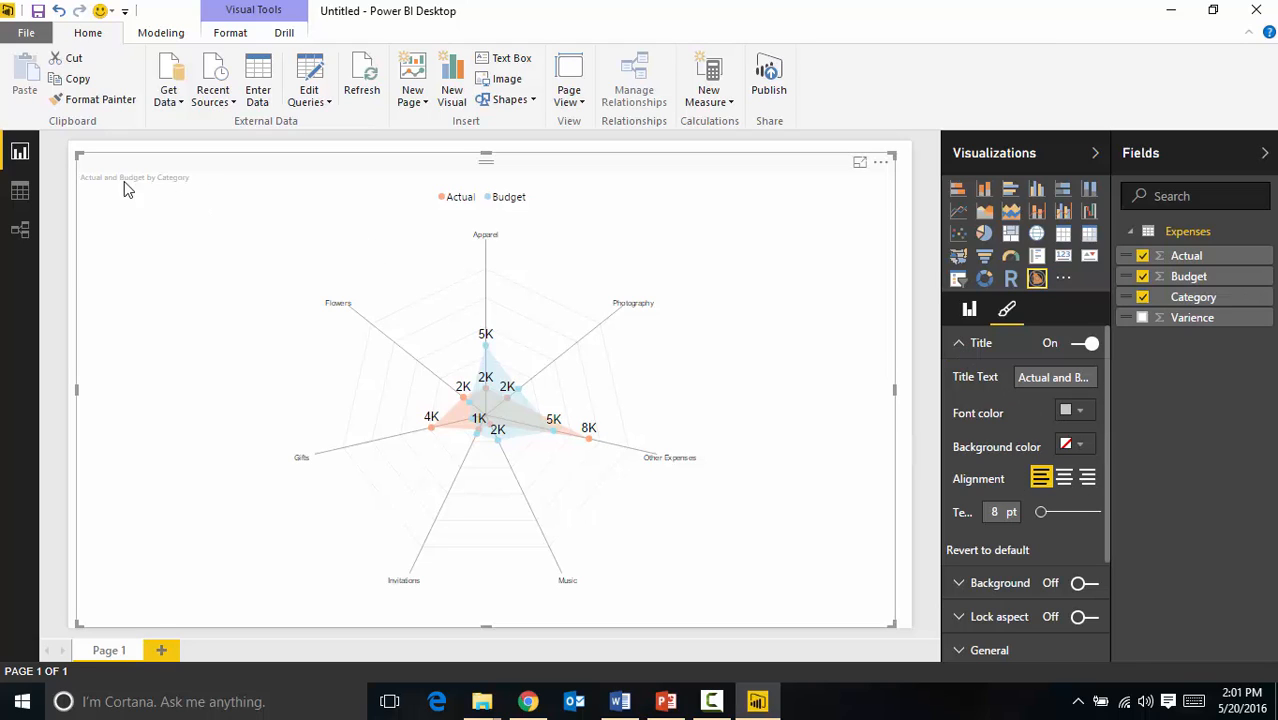
{"action": "left_click_drag", "start_coordinate": [1041, 513], "coordinate": [1057, 522]}
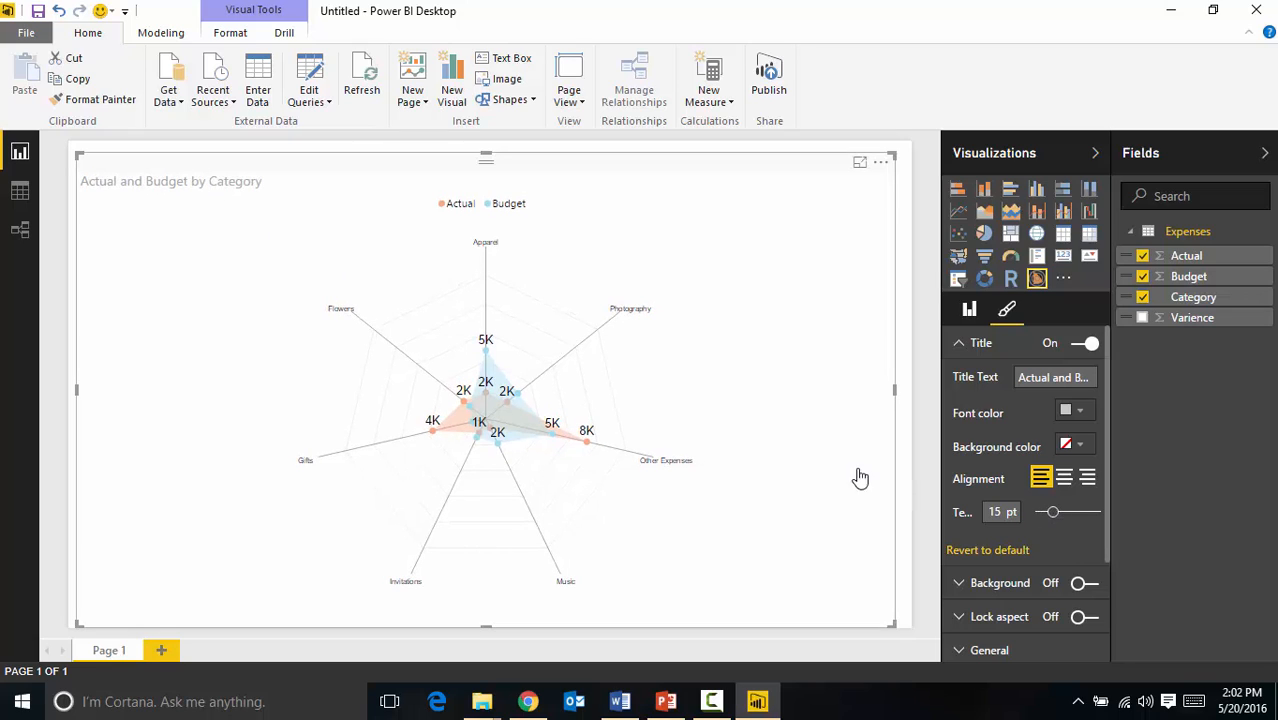
{"action": "left_click", "coordinate": [1064, 478]}
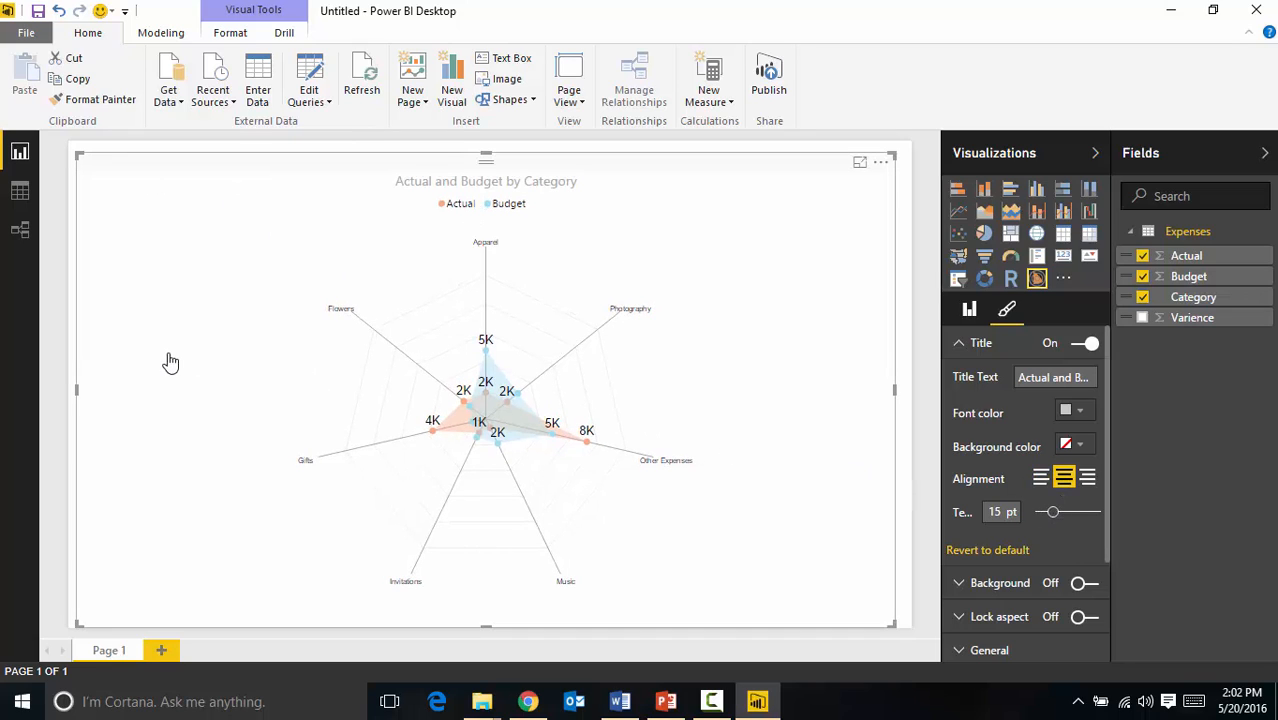